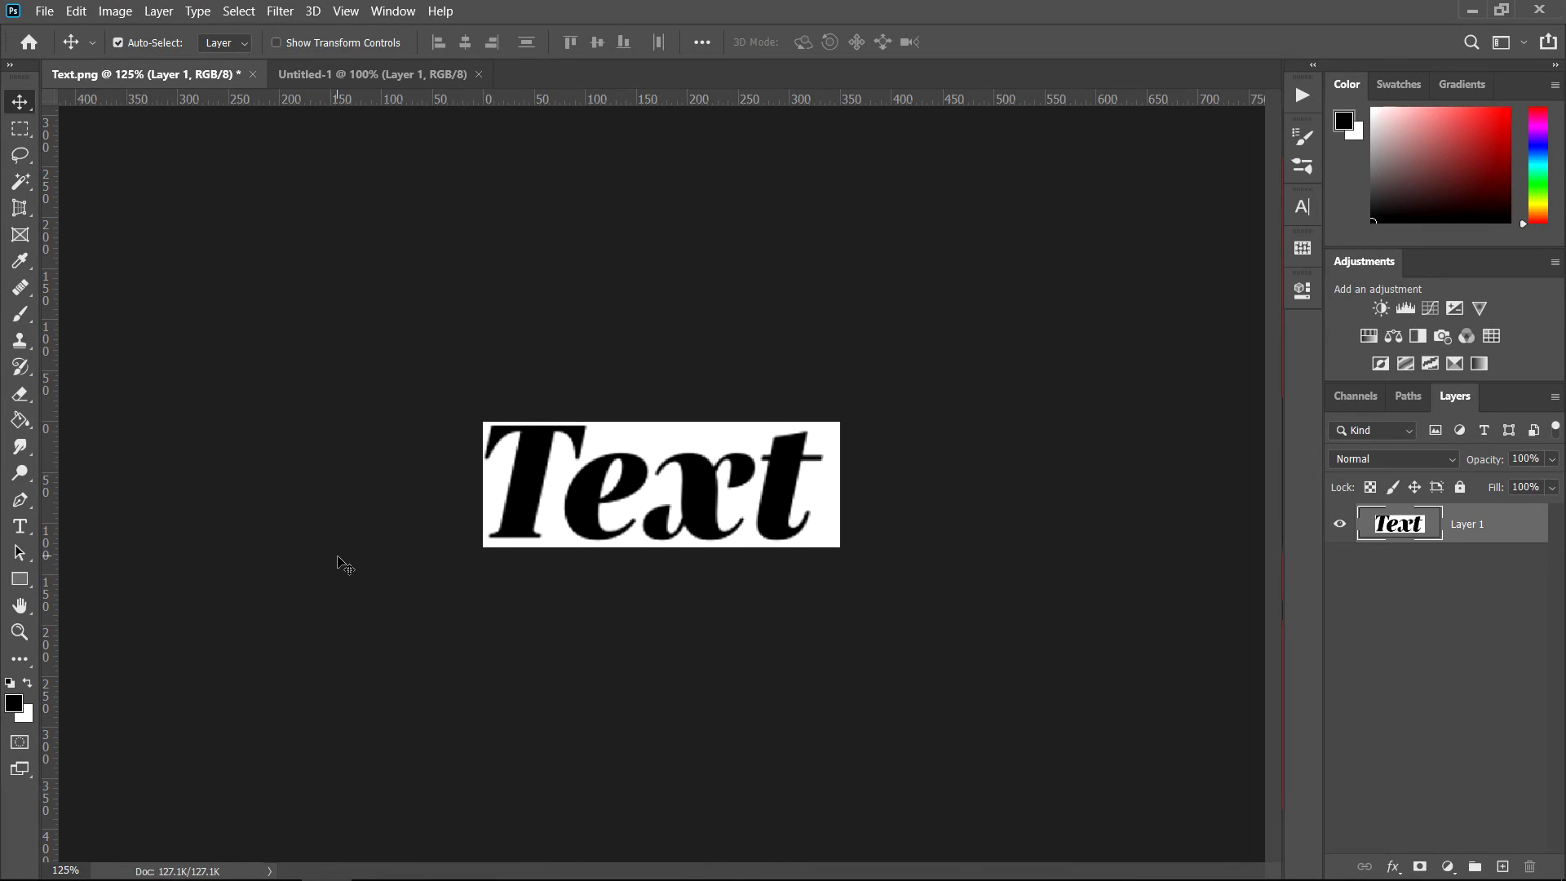
Delete the white background around the black Text with the Magic Wand, leaving transparency
click(22, 183)
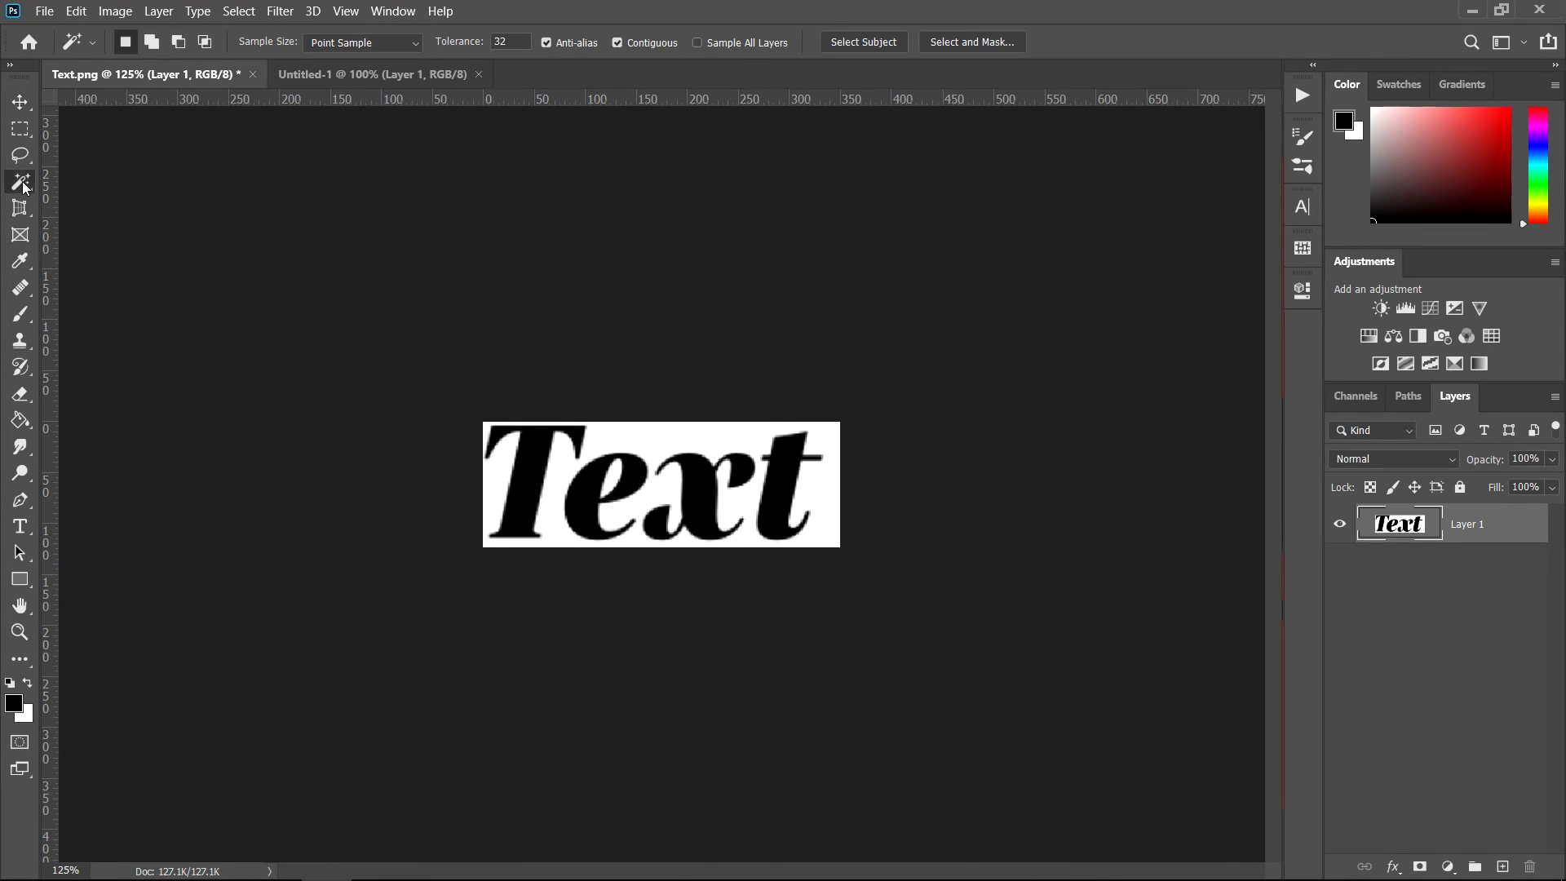
click(677, 448)
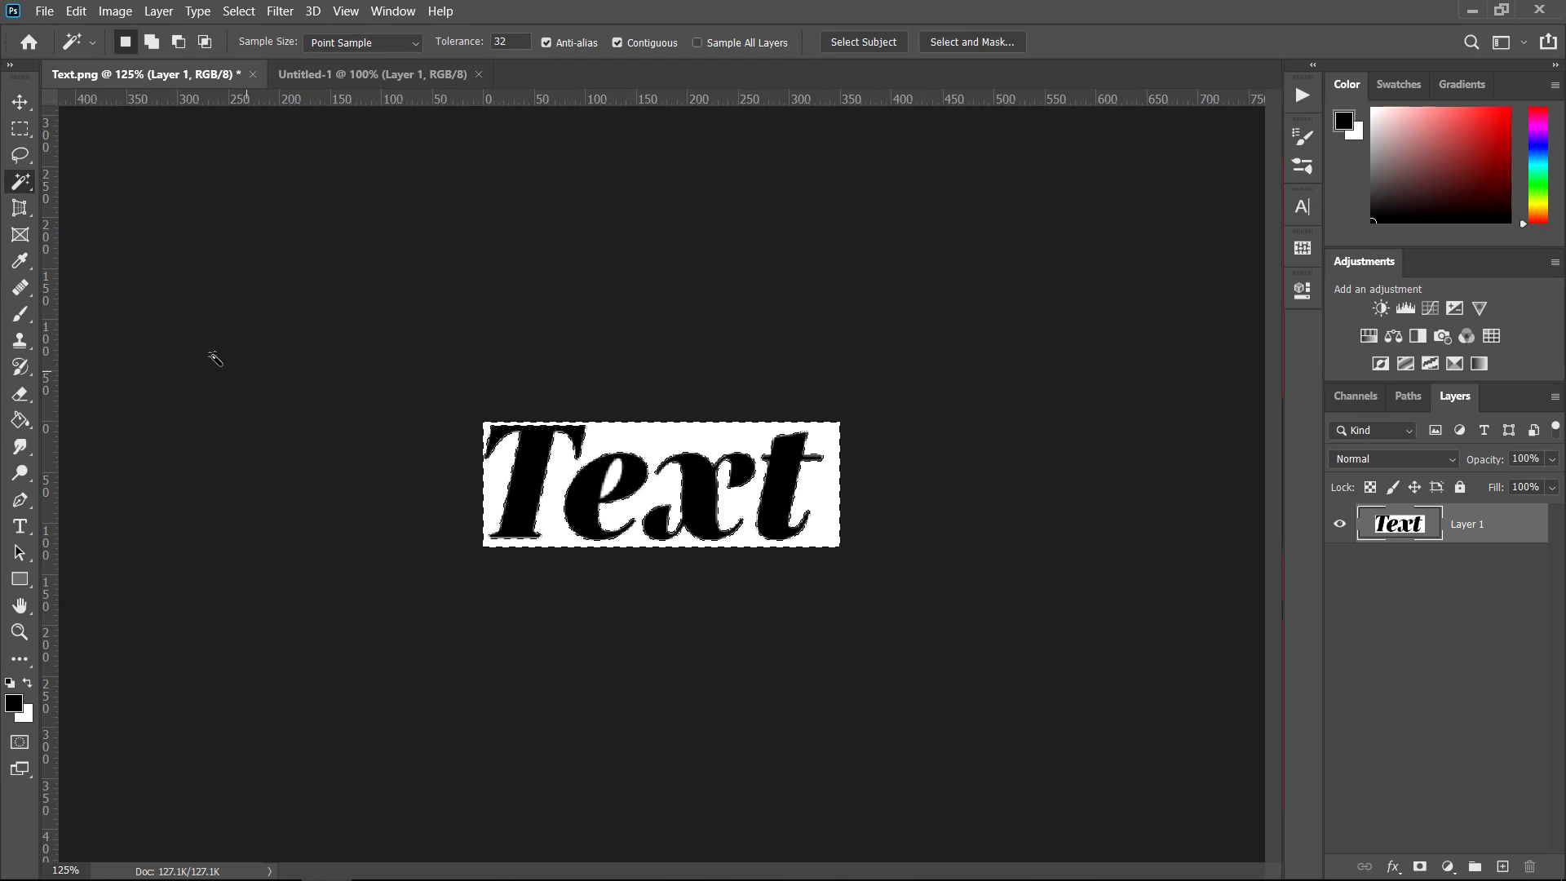
key(Delete)
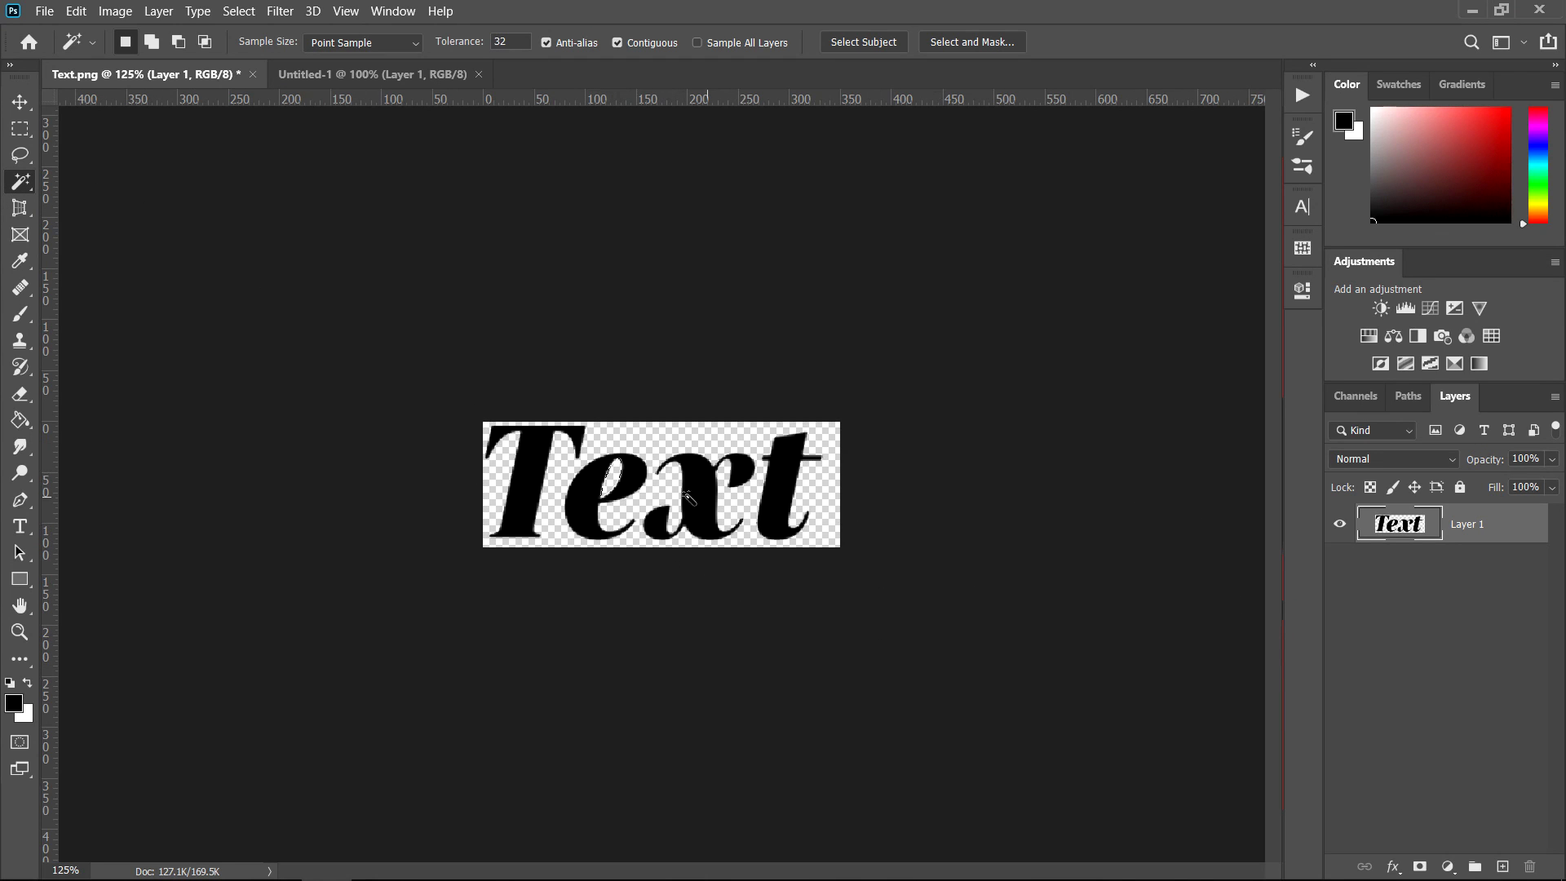
click(18, 127)
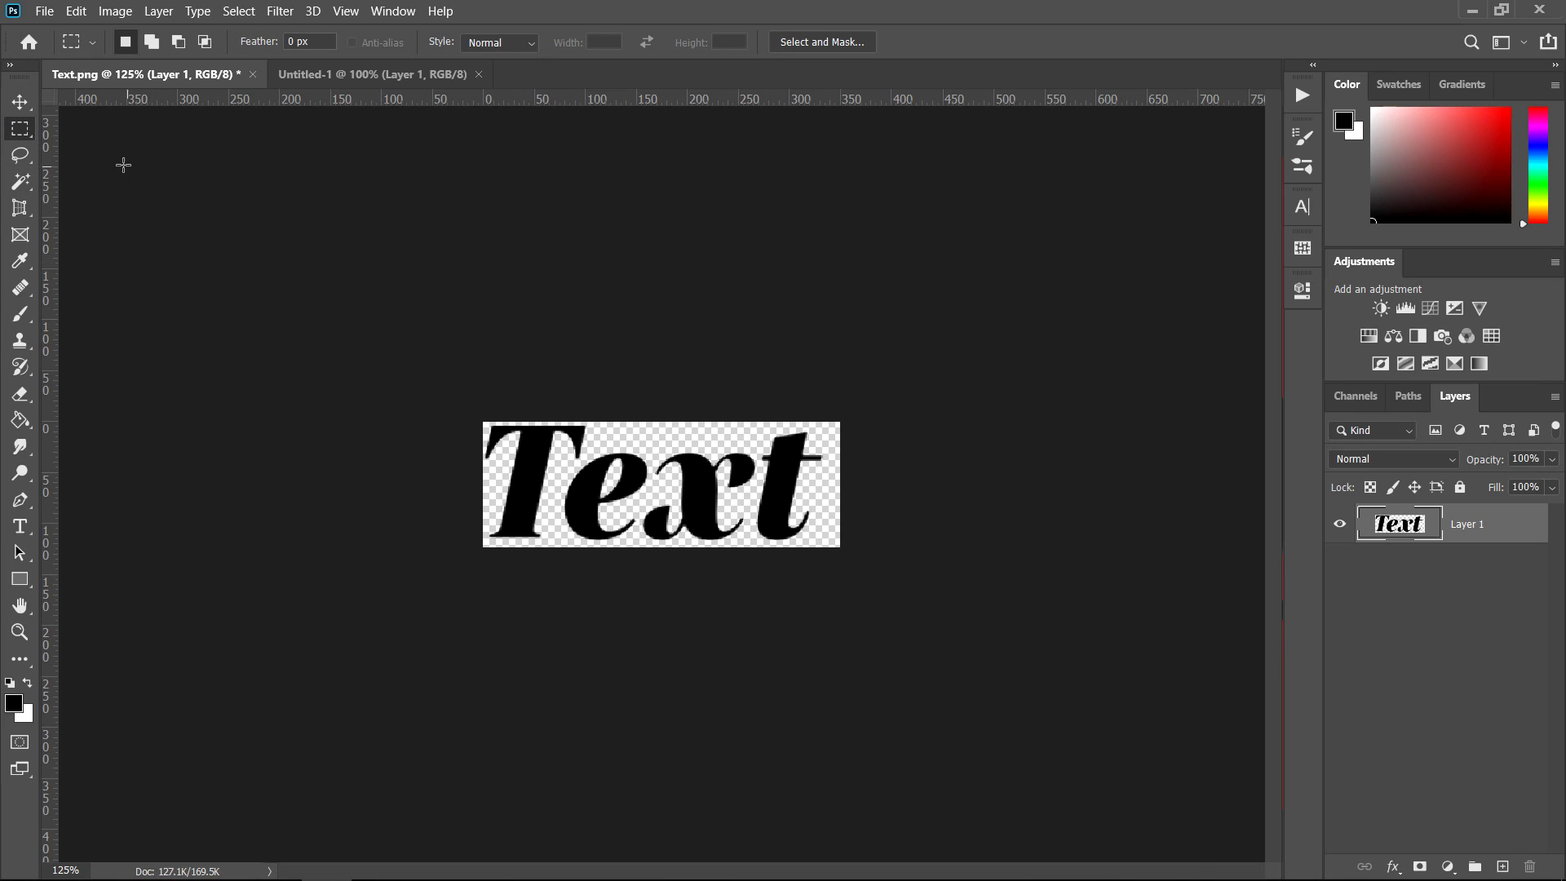
Drag the Text into Untitled-1 as Layer 2 and scale it to about 245%, centred
click(20, 102)
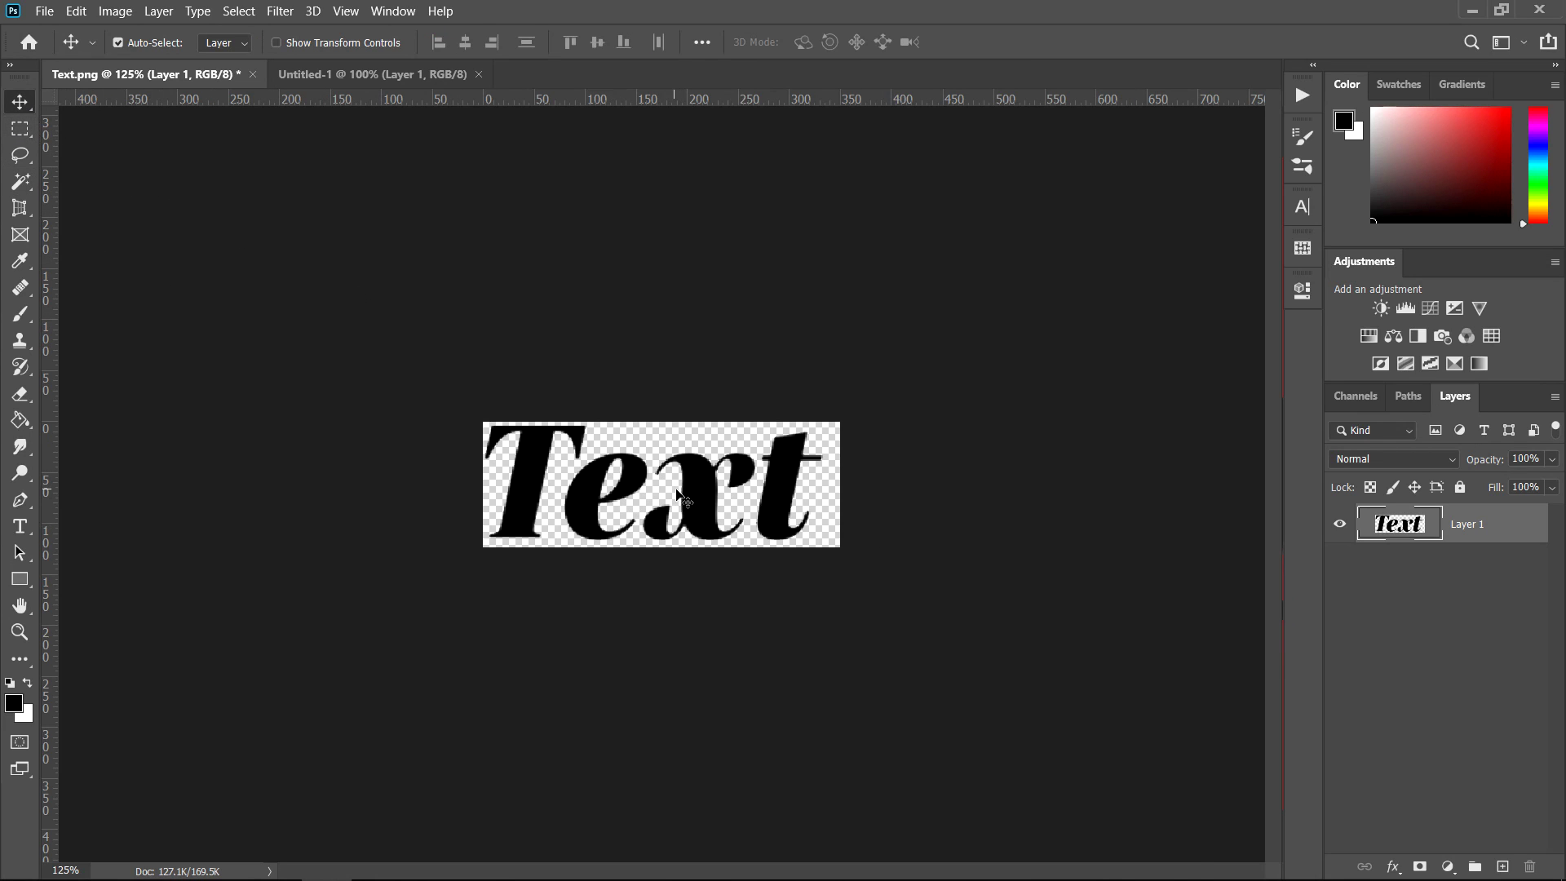
drag(679, 494, 585, 490)
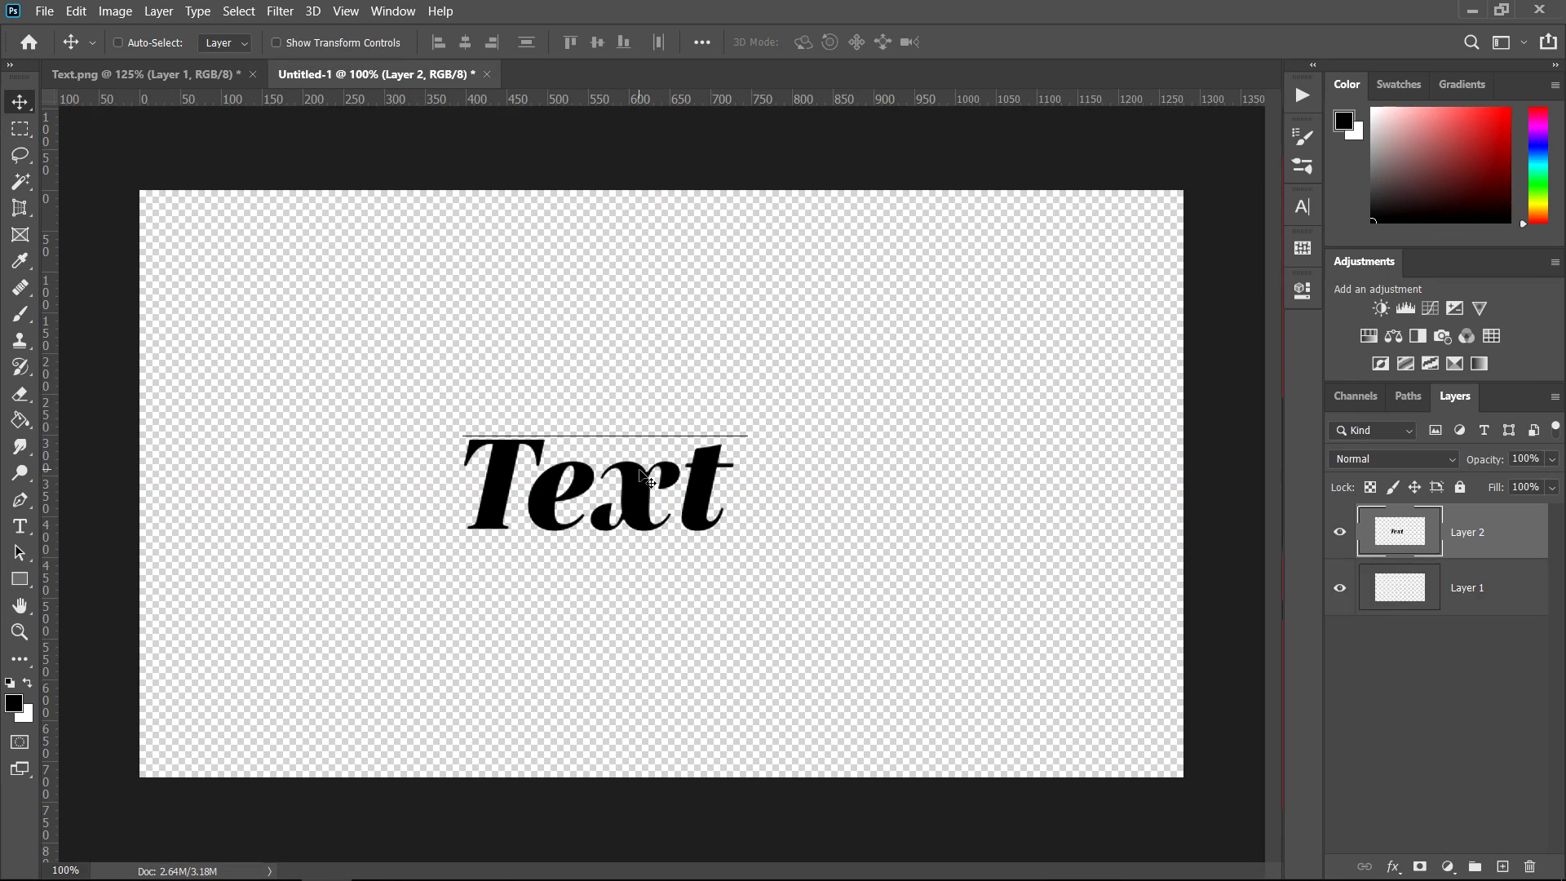
key(ctrl+t)
drag(748, 437, 1162, 297)
drag(1033, 420, 866, 482)
key(Return)
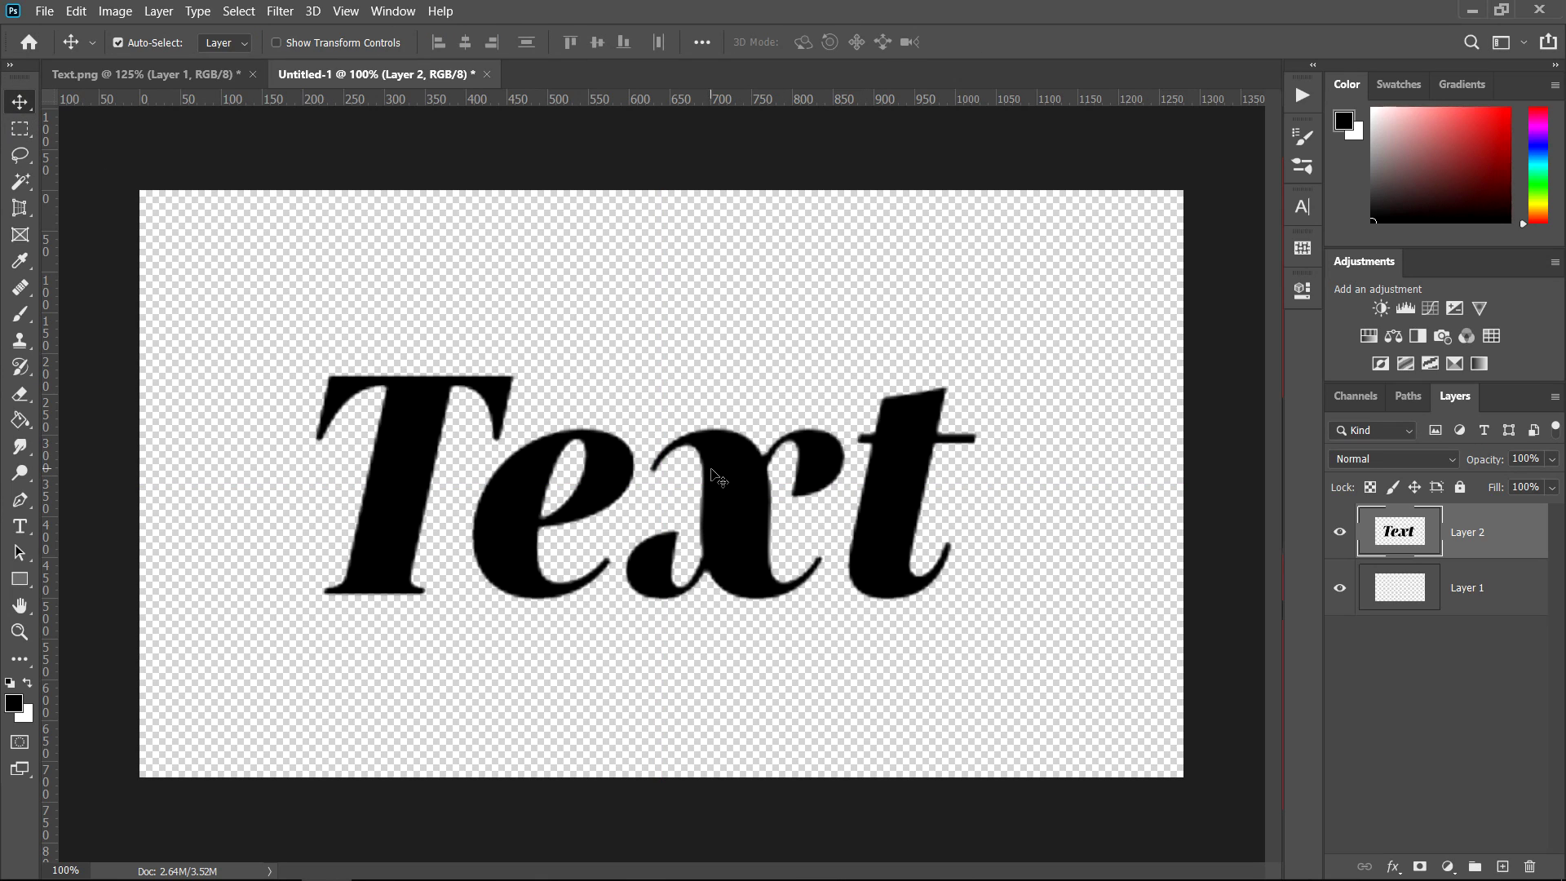
Zoom in on the enlarged letters to inspect their blurry edges, then zoom back out
scroll(716, 472, up, 5)
scroll(665, 454, up, 2)
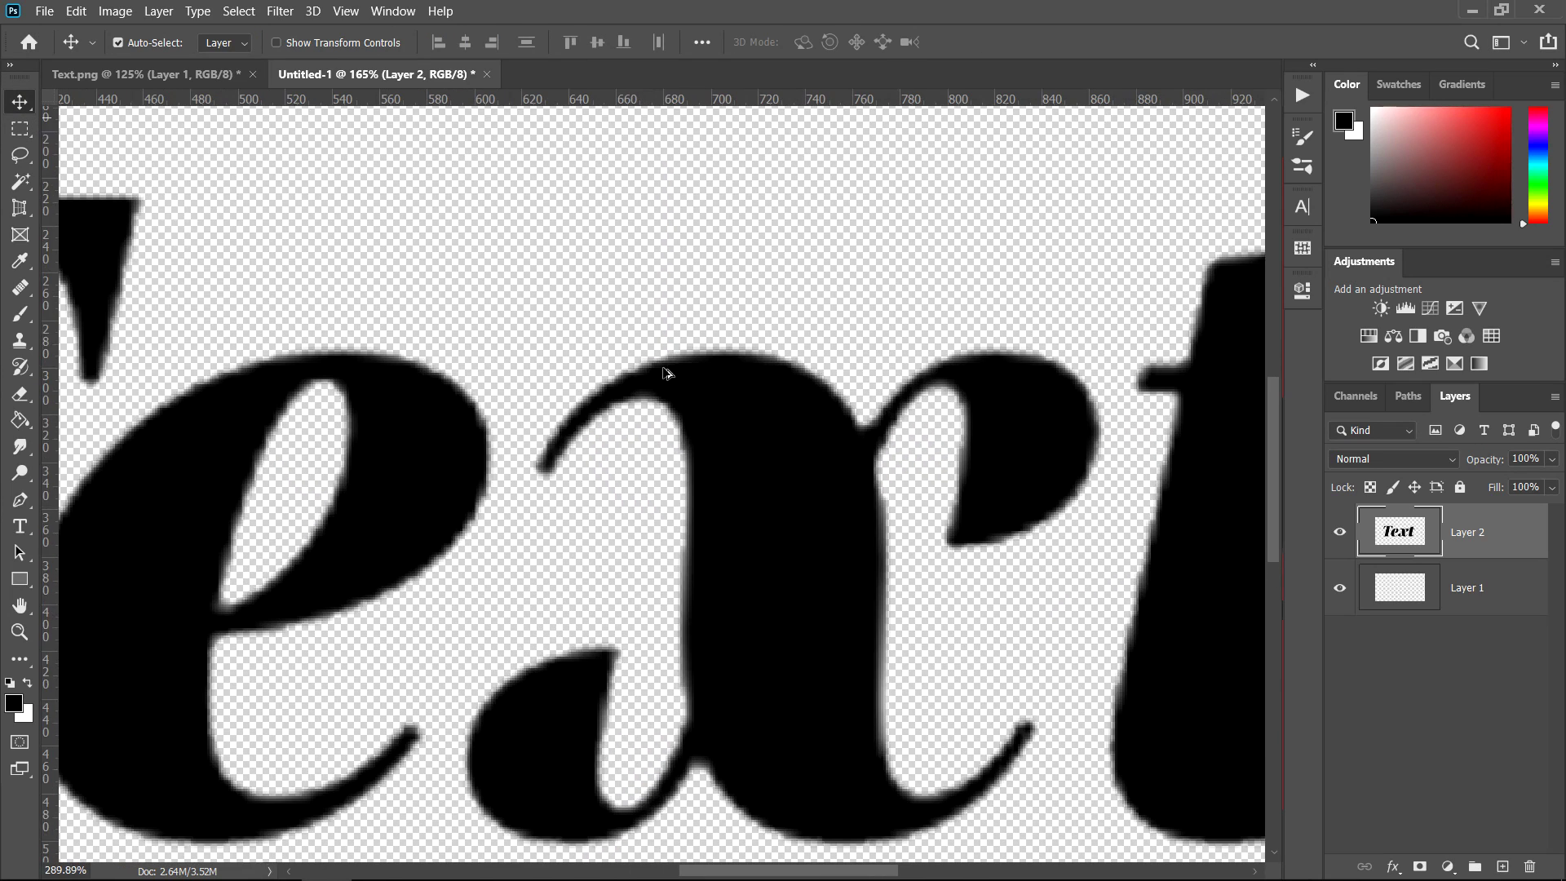
scroll(688, 427, up, 3)
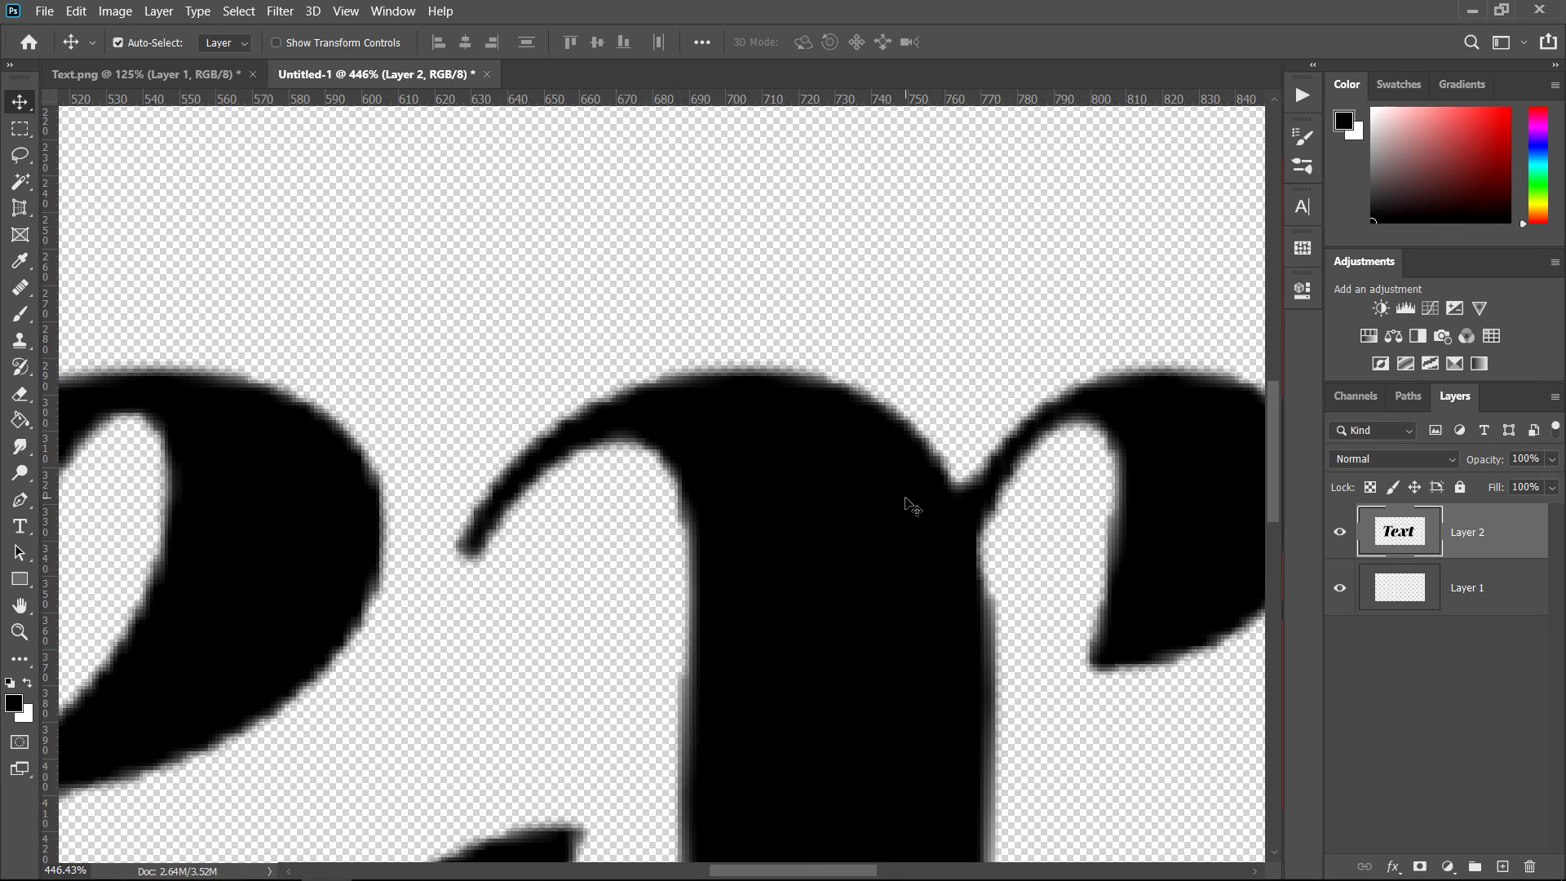
scroll(914, 489, down, 1)
scroll(905, 483, down, 1)
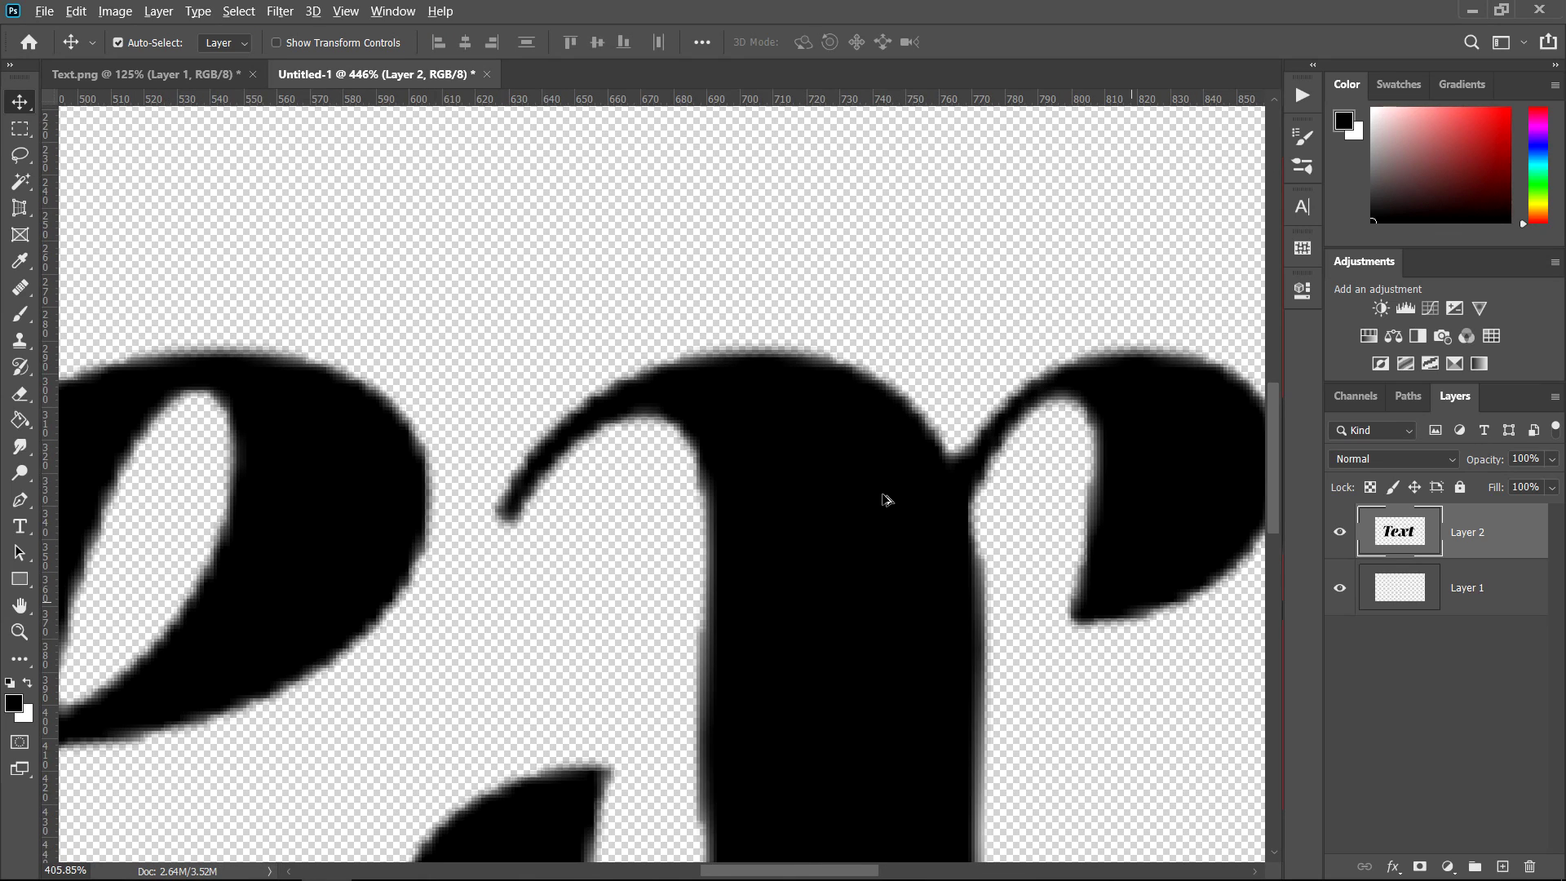
scroll(888, 499, down, 2)
scroll(889, 500, down, 4)
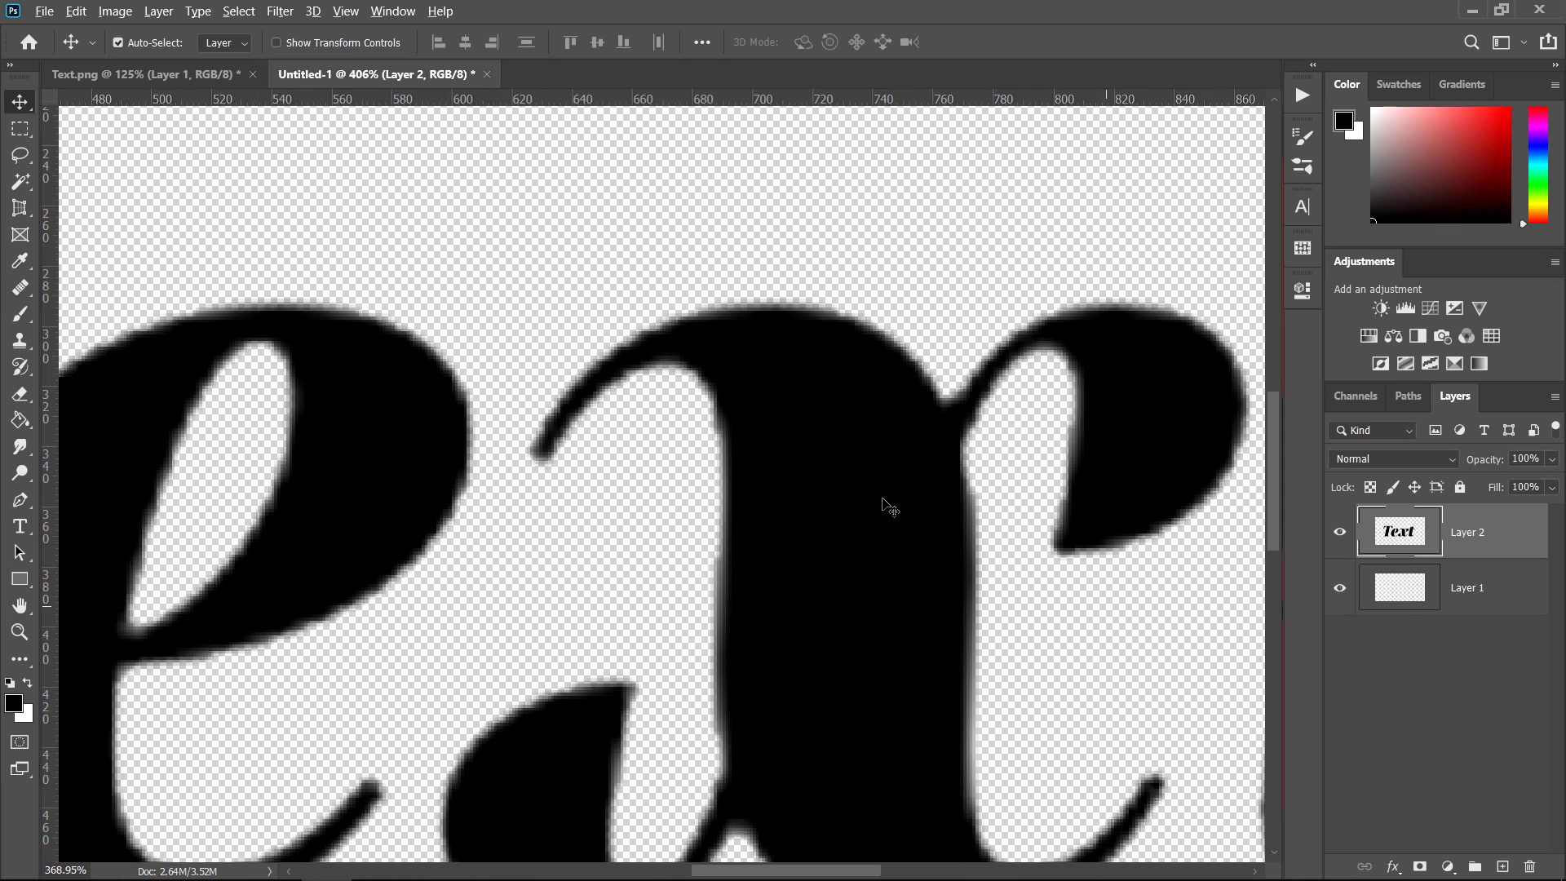
scroll(888, 503, down, 4)
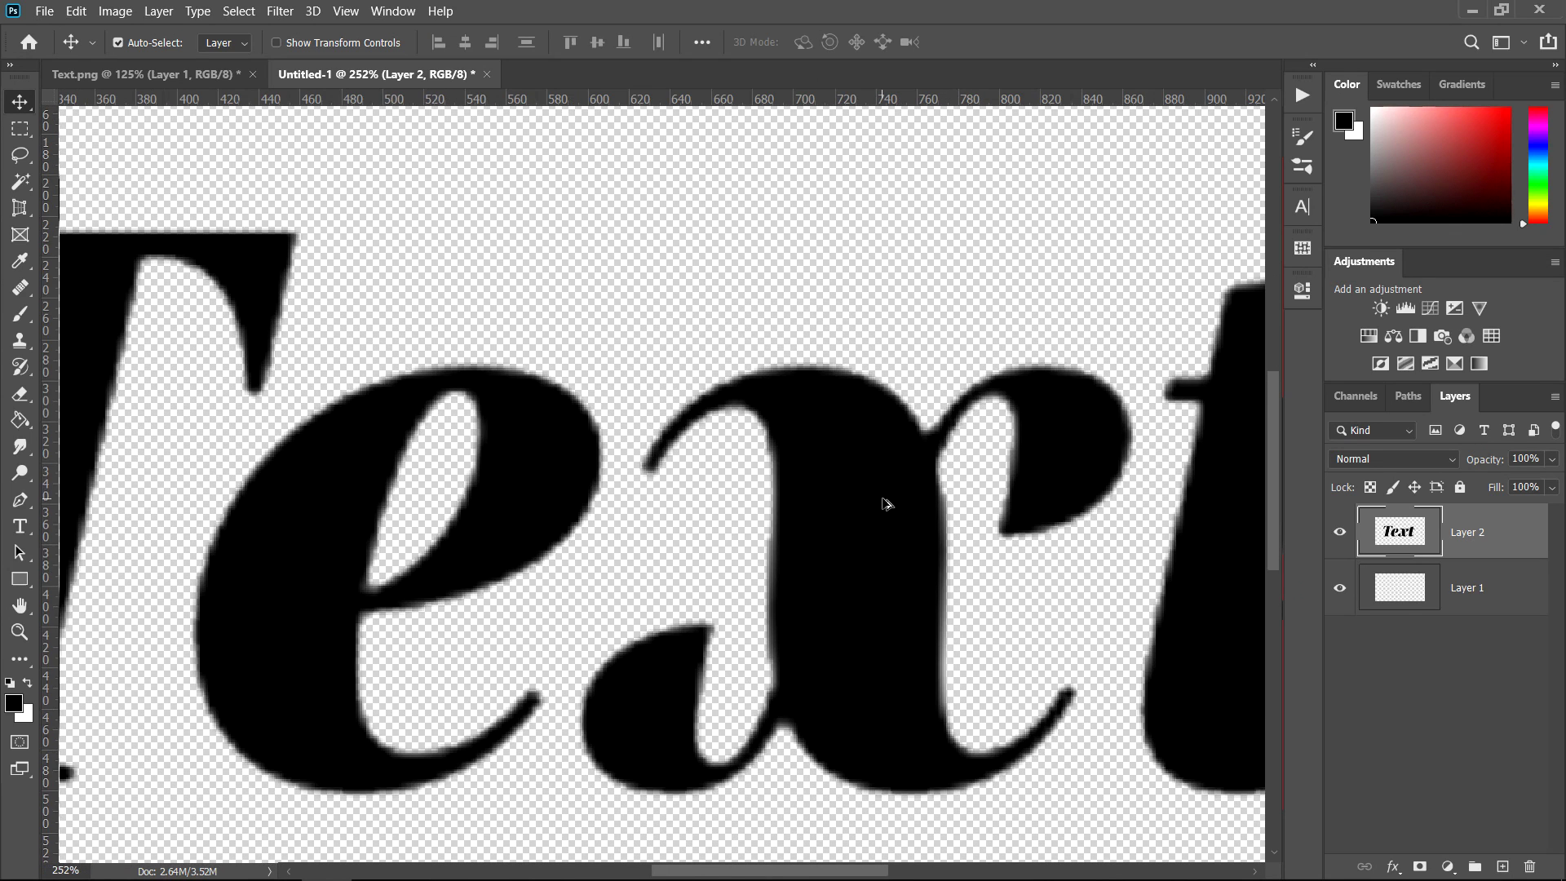
scroll(887, 503, down, 3)
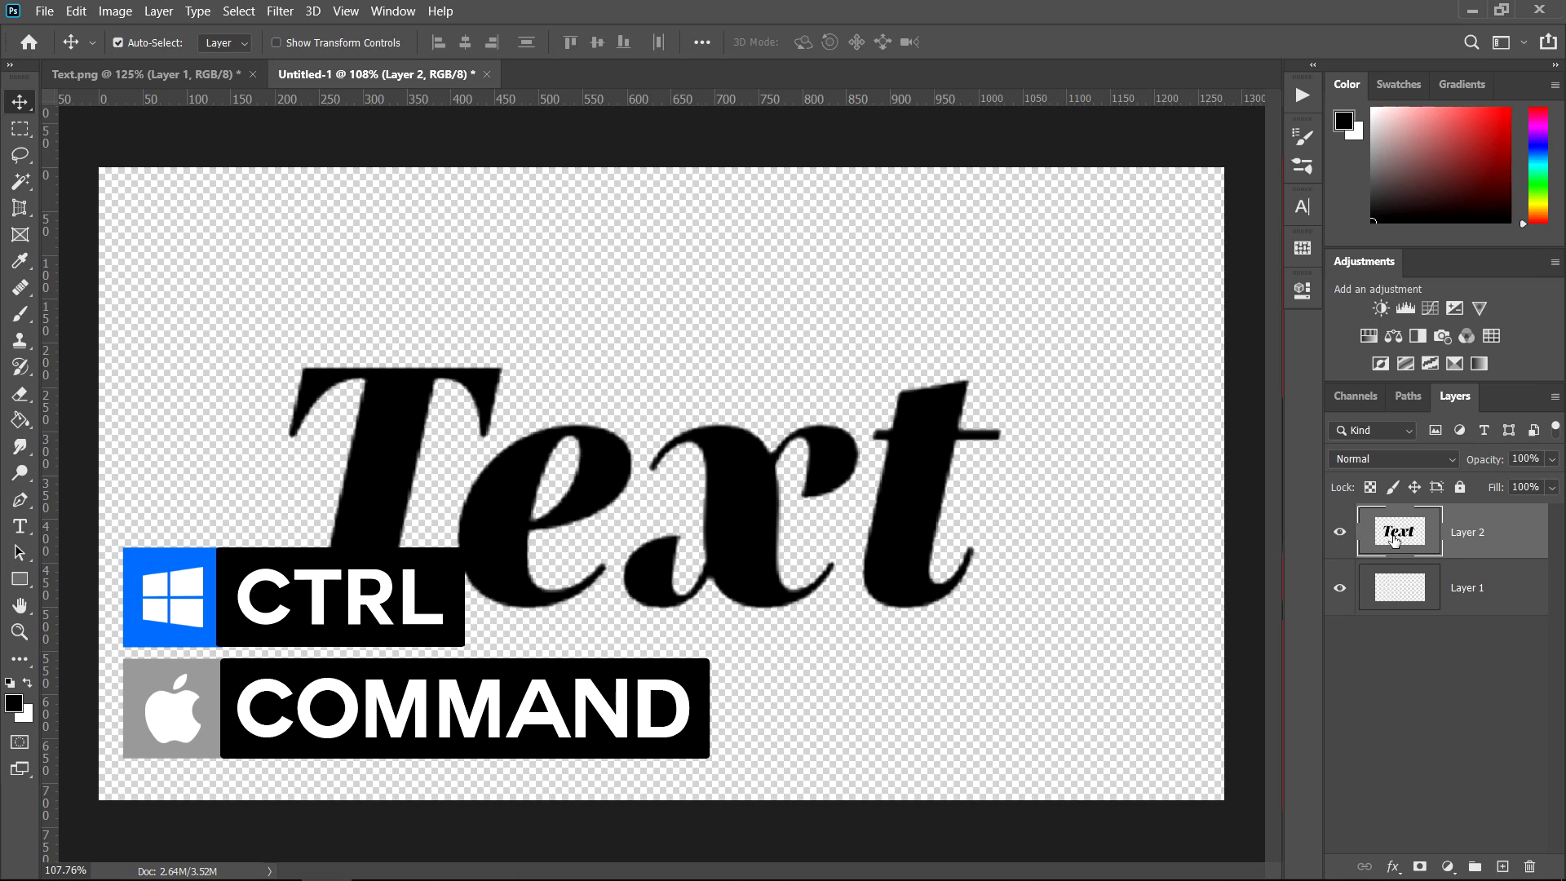
Load the Layer 2 letters as a selection from the layer thumbnail and enter Select and Mask
key(ctrl)
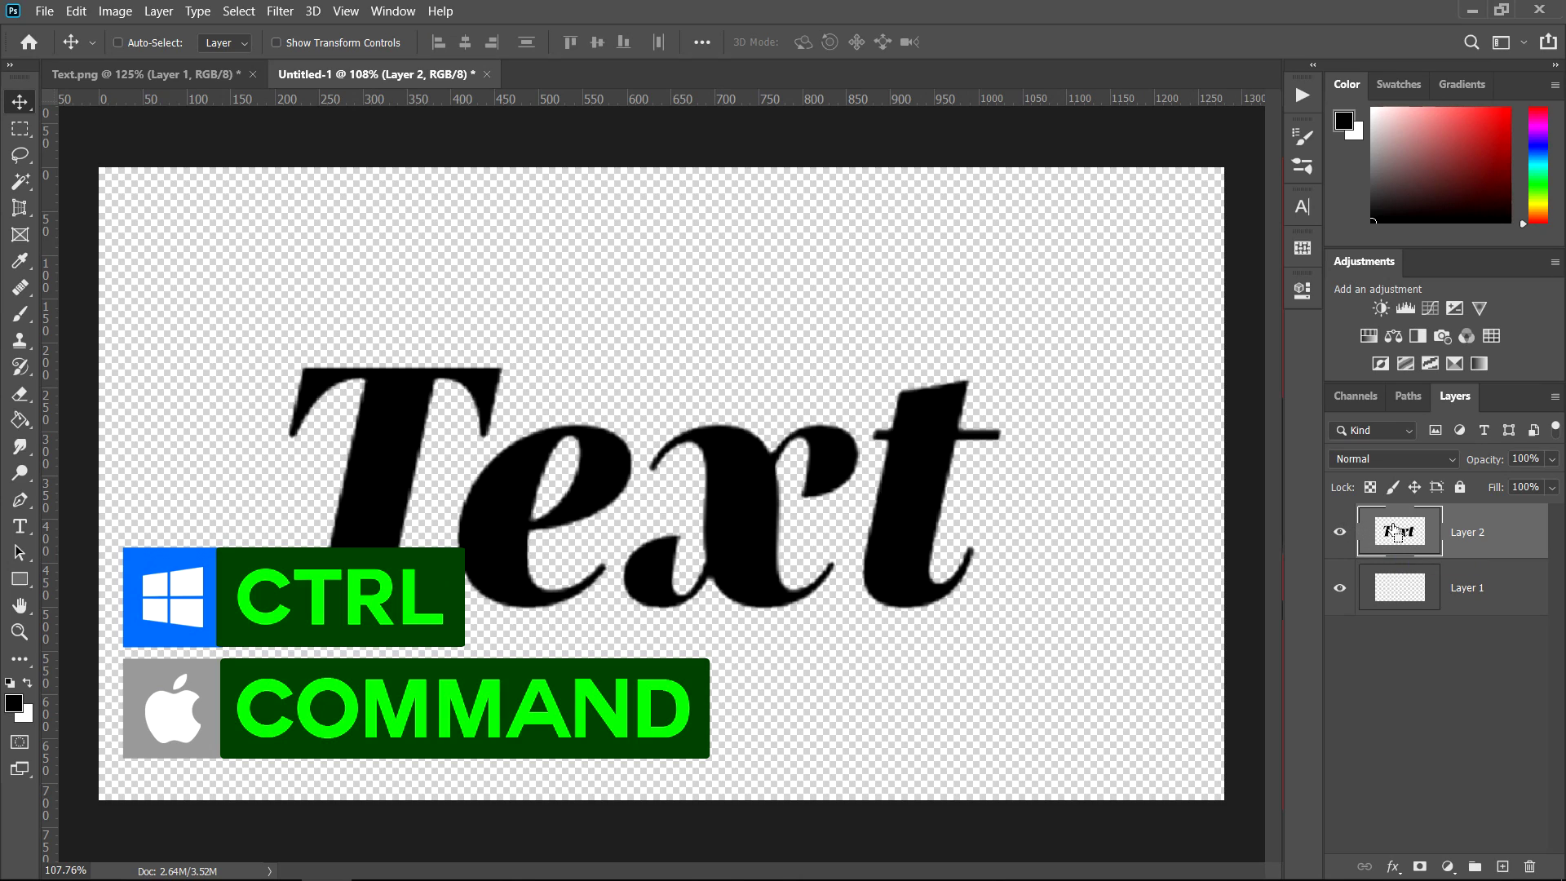
ctrl+click(1398, 532)
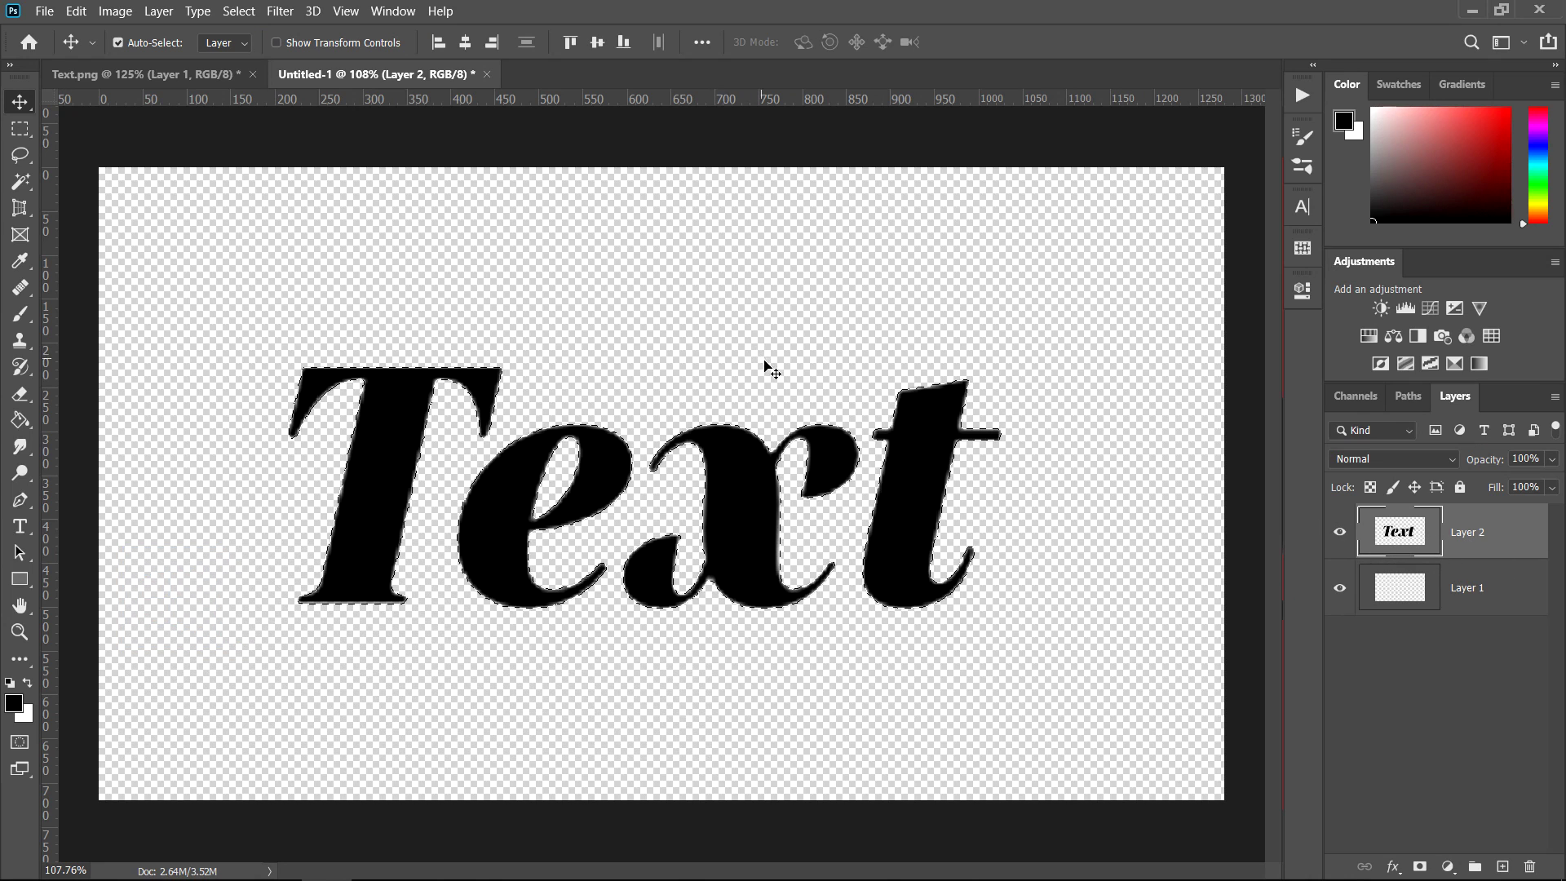
click(20, 129)
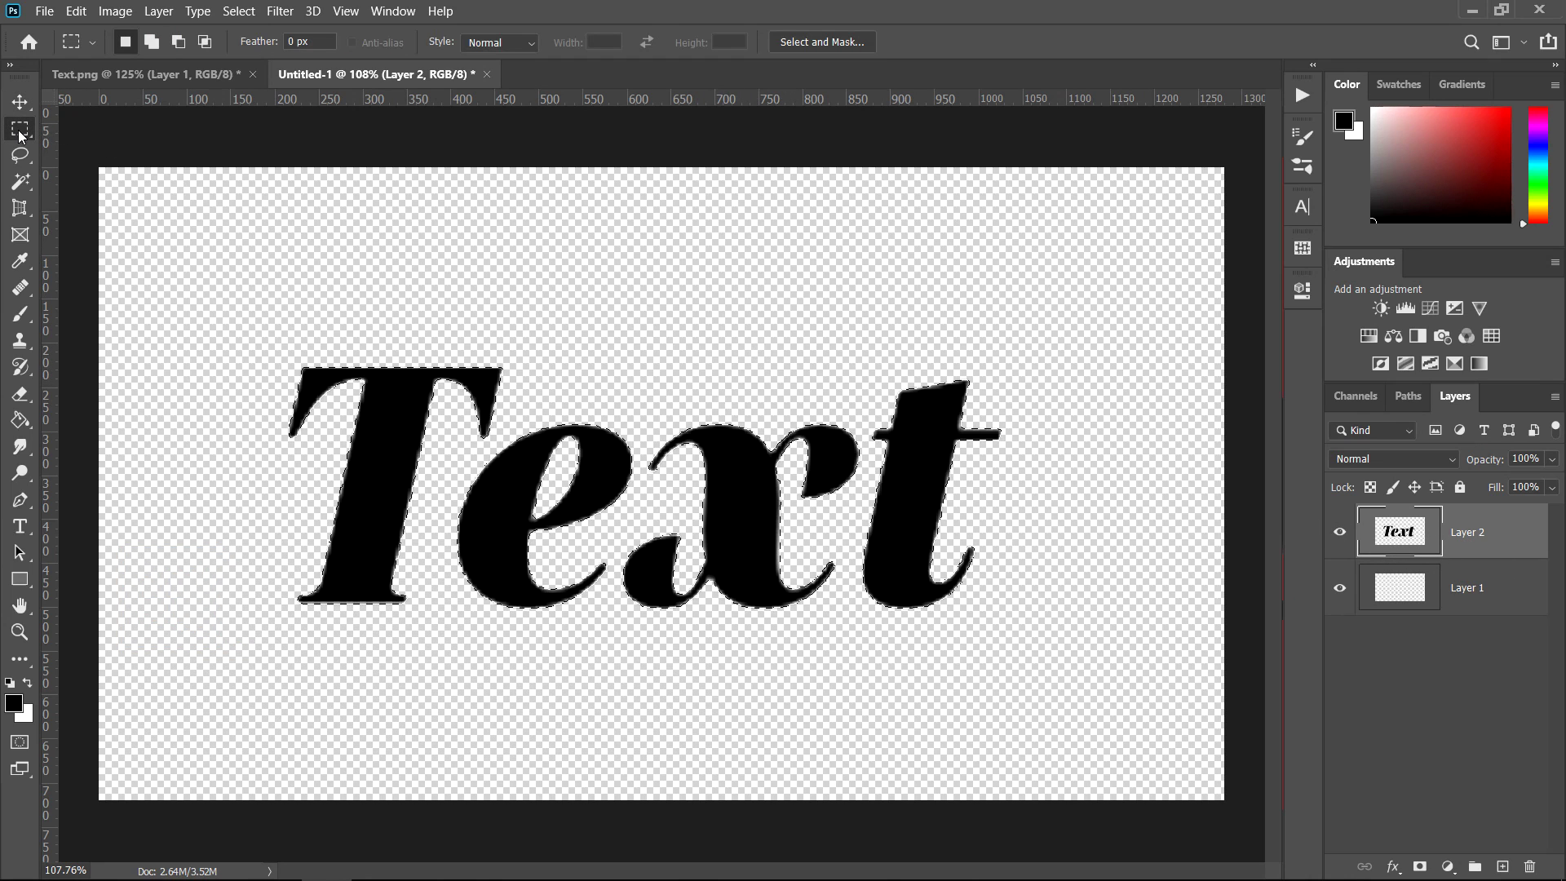
click(807, 42)
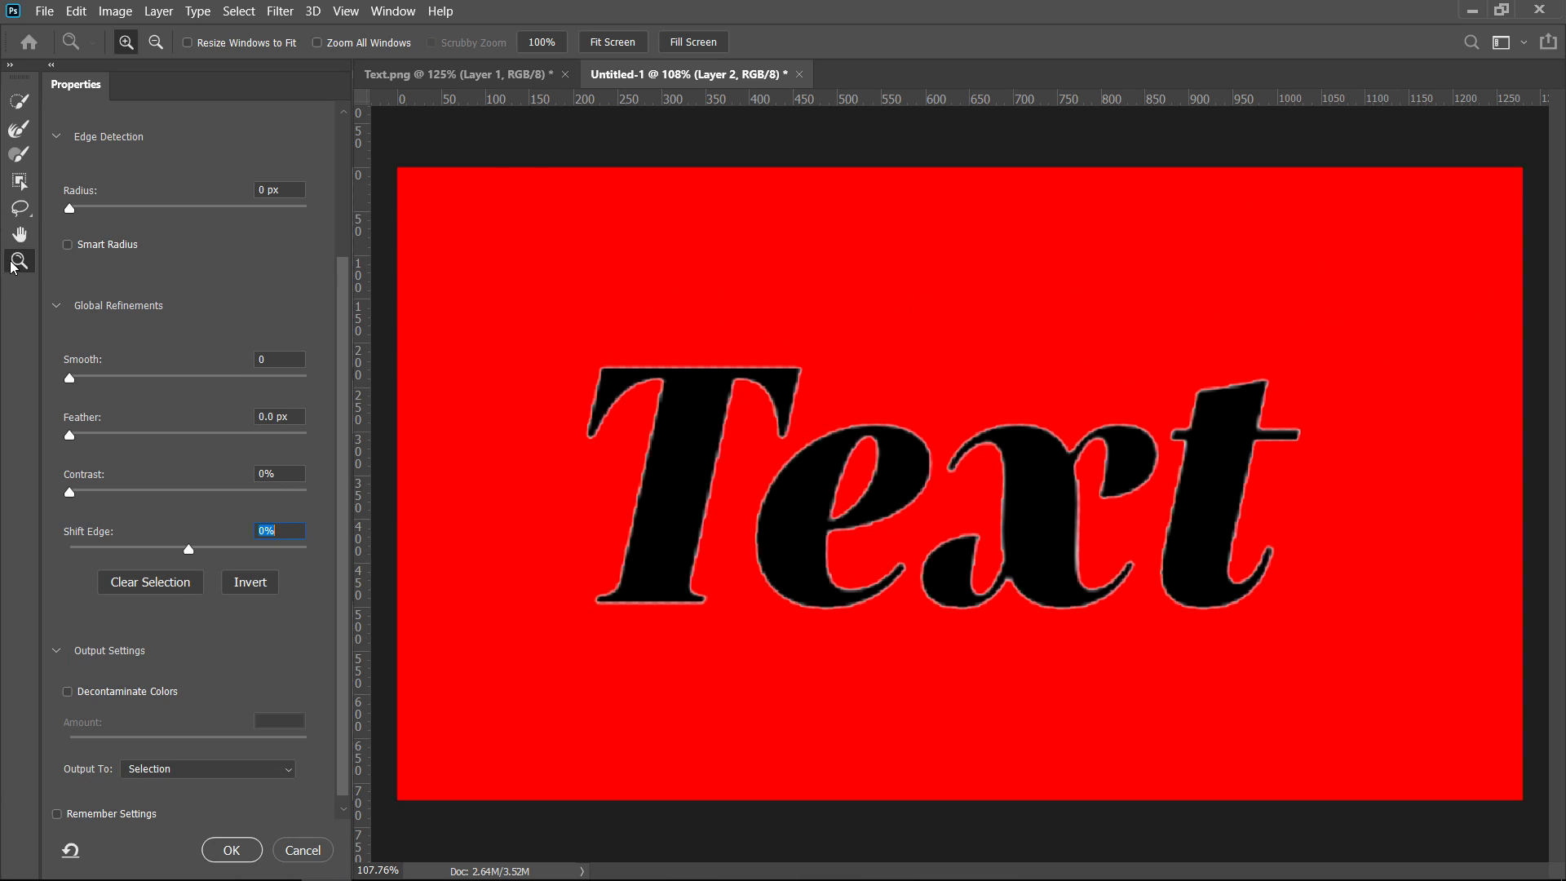
Zoom in on the letter T and make the overlay slightly see-through
drag(535, 301, 809, 643)
click(1042, 510)
scroll(127, 233, up, 3)
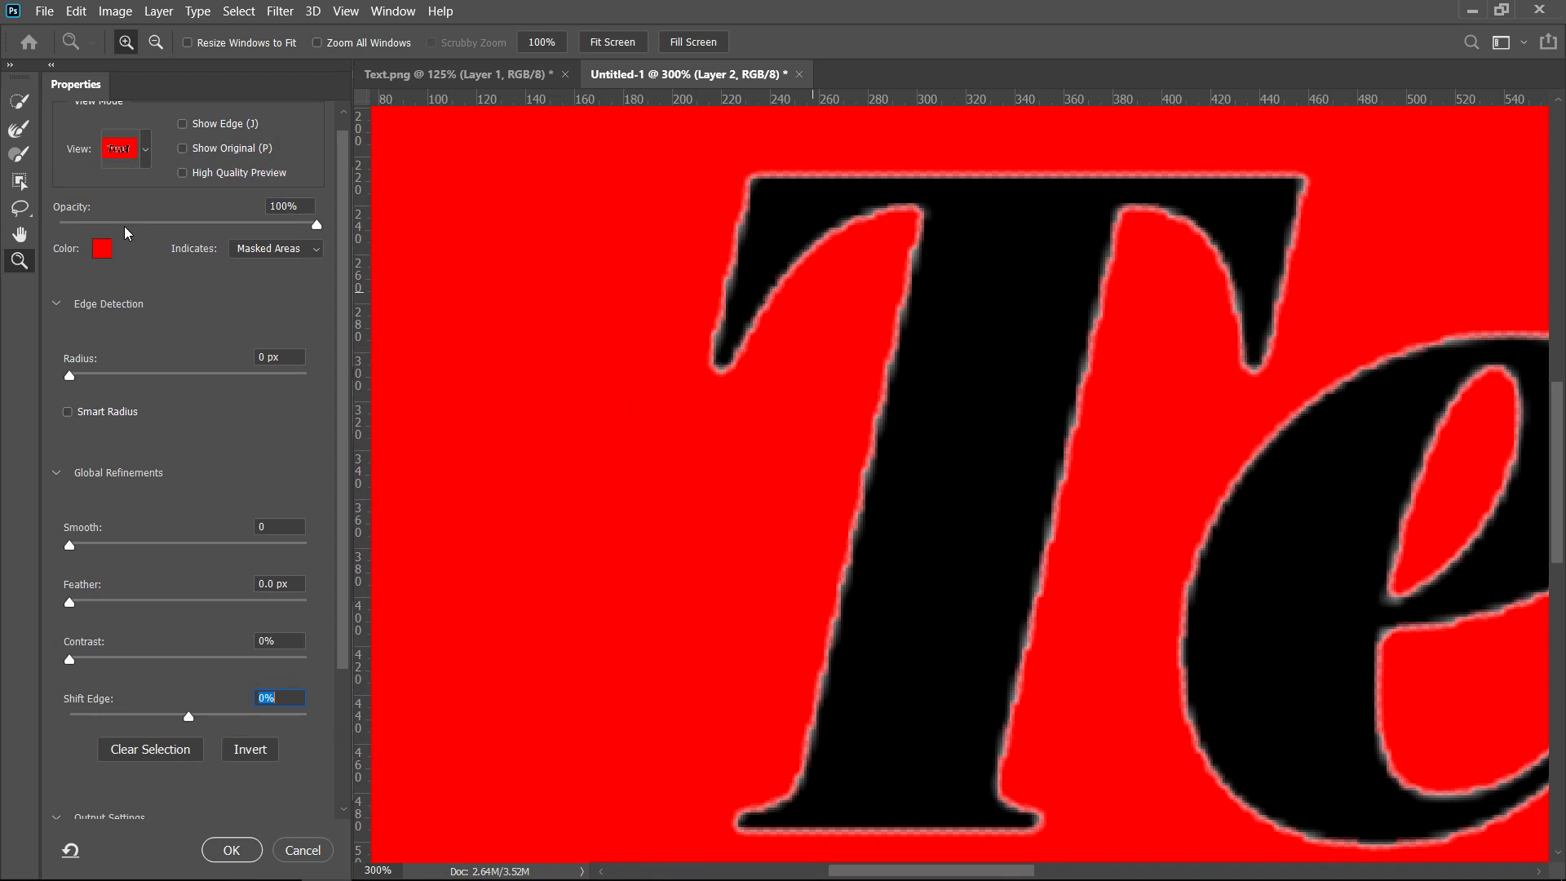
drag(287, 233, 334, 220)
Set the overlay colour to pure red
click(94, 252)
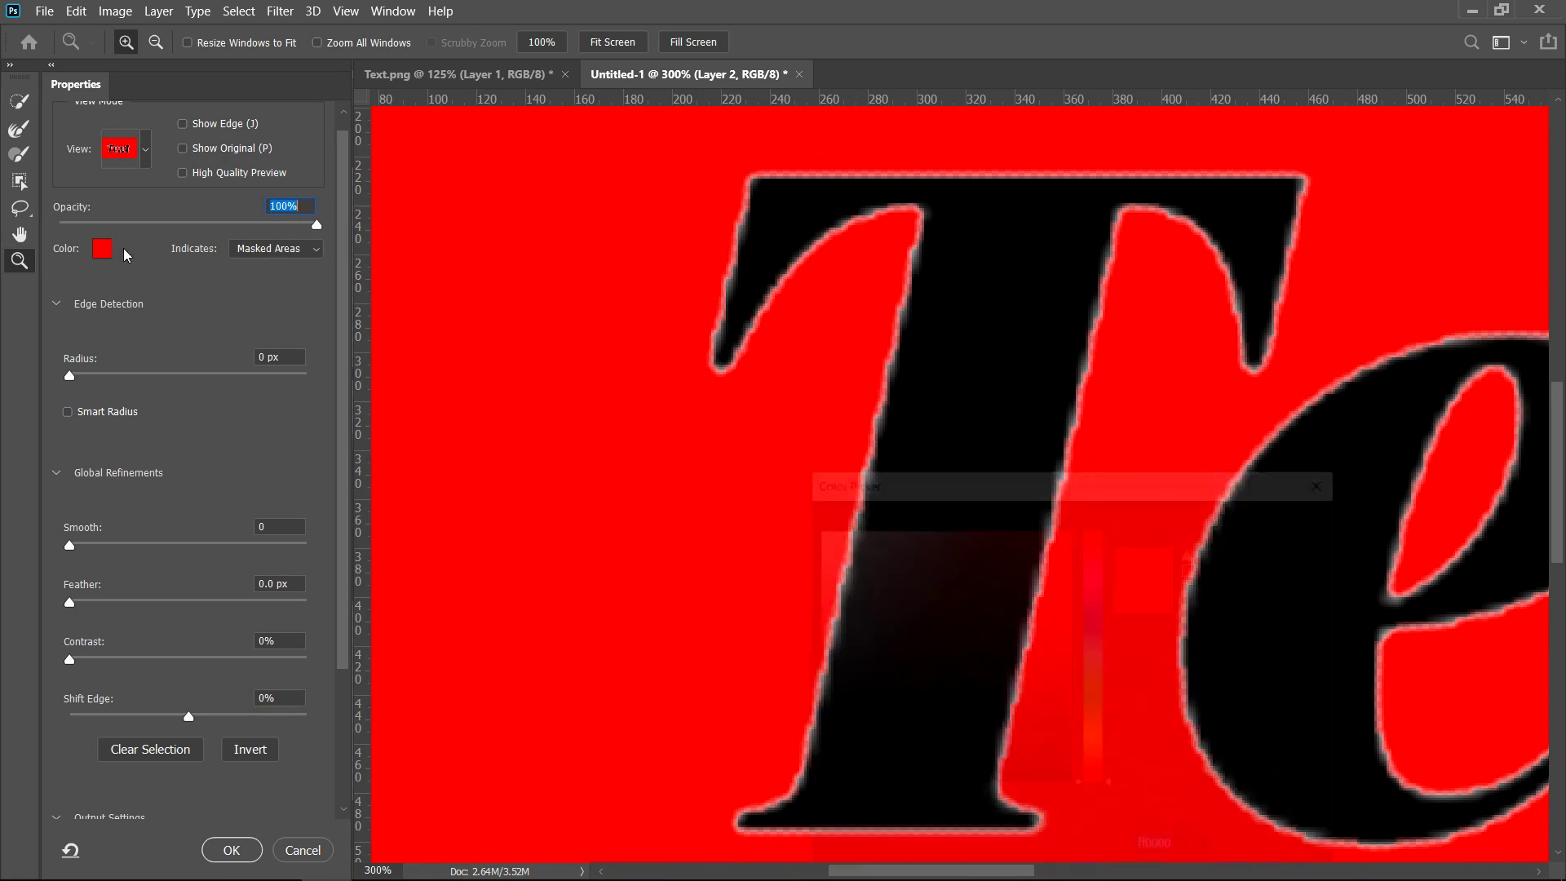
drag(908, 677, 770, 771)
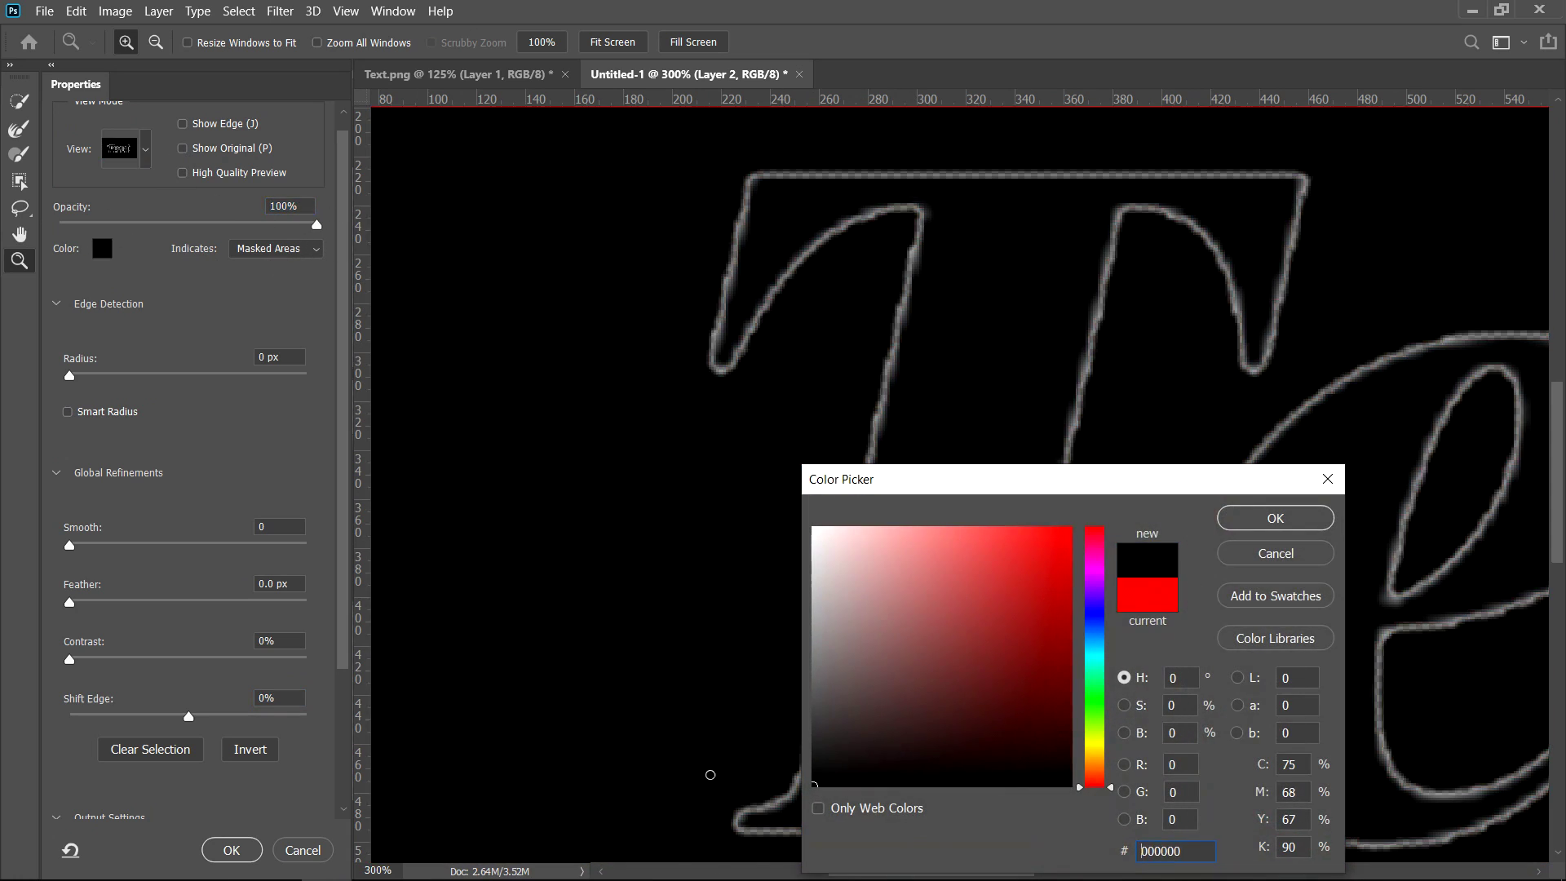
click(699, 447)
click(1070, 530)
click(1269, 522)
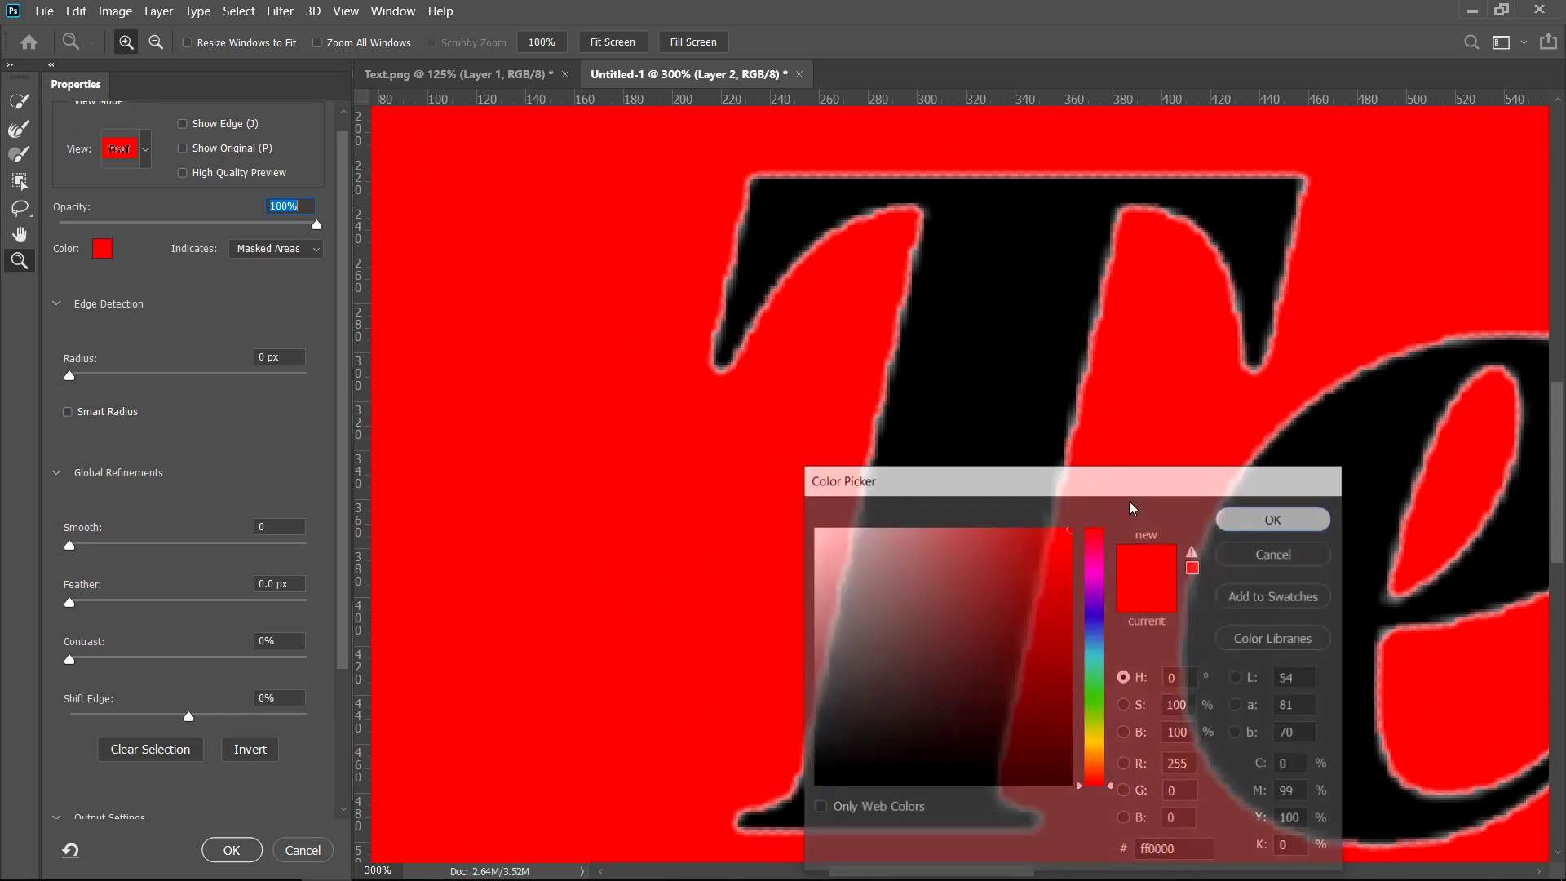
Briefly preview only the selection edge, then return to the red overlay at 100%
click(189, 155)
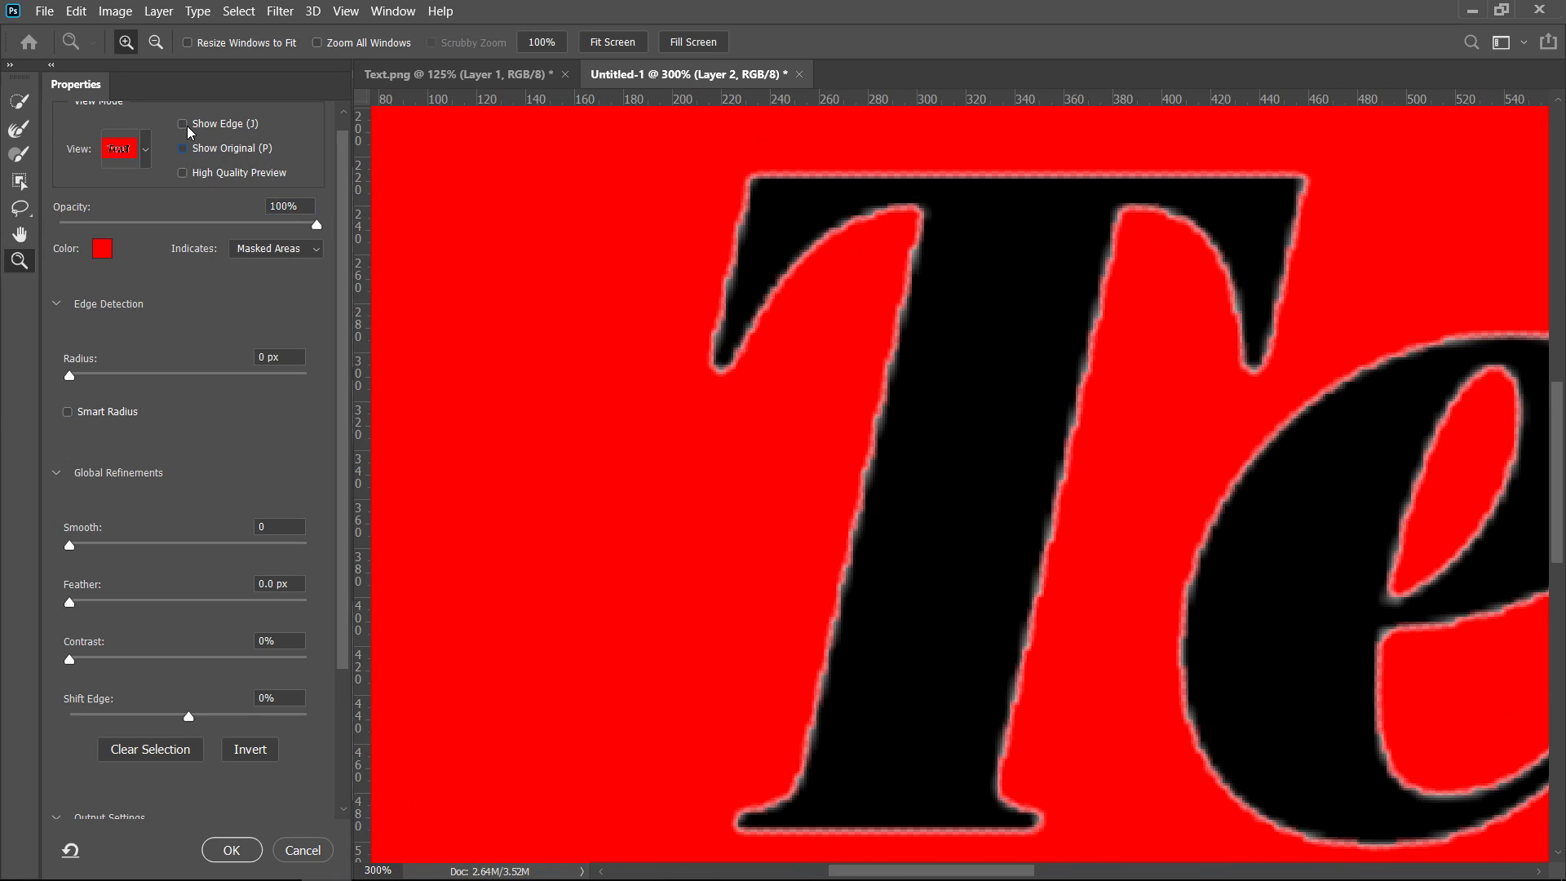
click(184, 125)
click(184, 127)
Set the refinement Radius to 5 px, Feather to 1.7 px and Contrast to 100%
scroll(72, 237, down, 3)
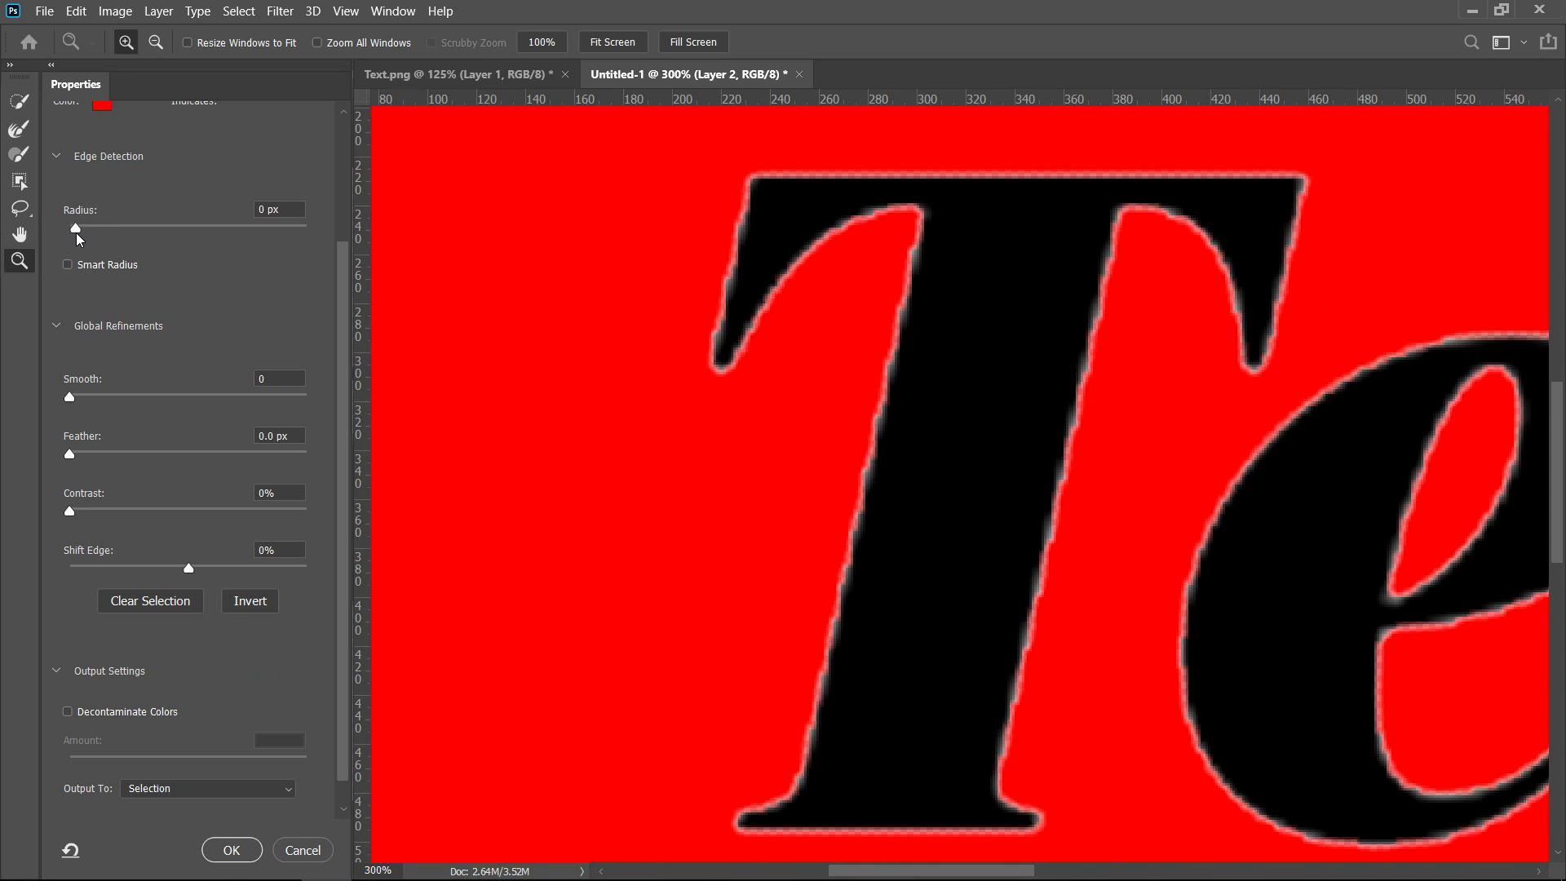
drag(79, 238, 119, 237)
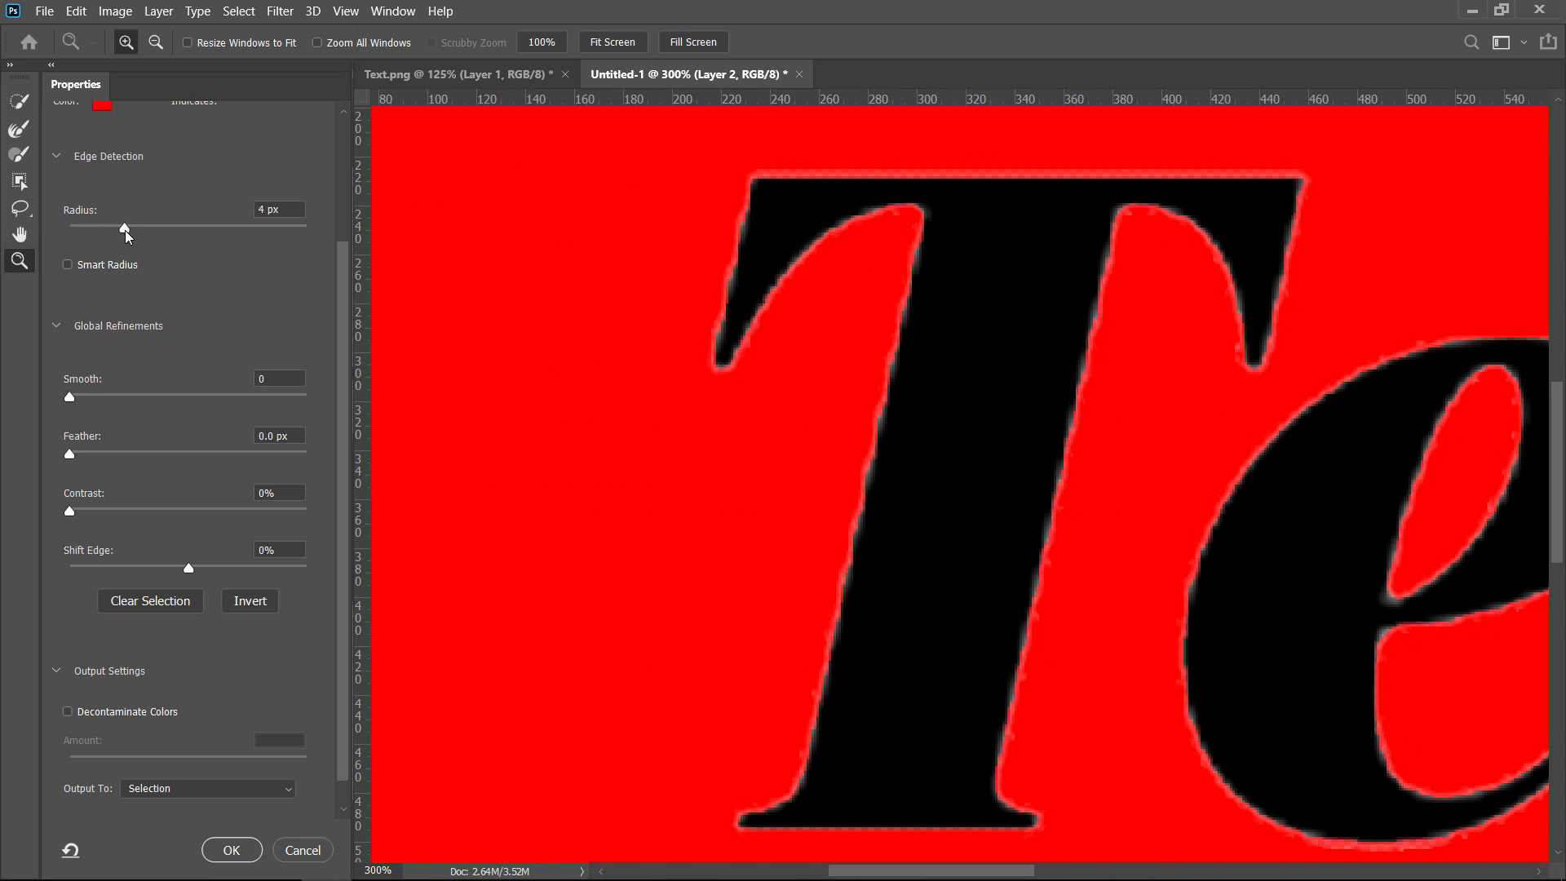
drag(130, 236, 130, 236)
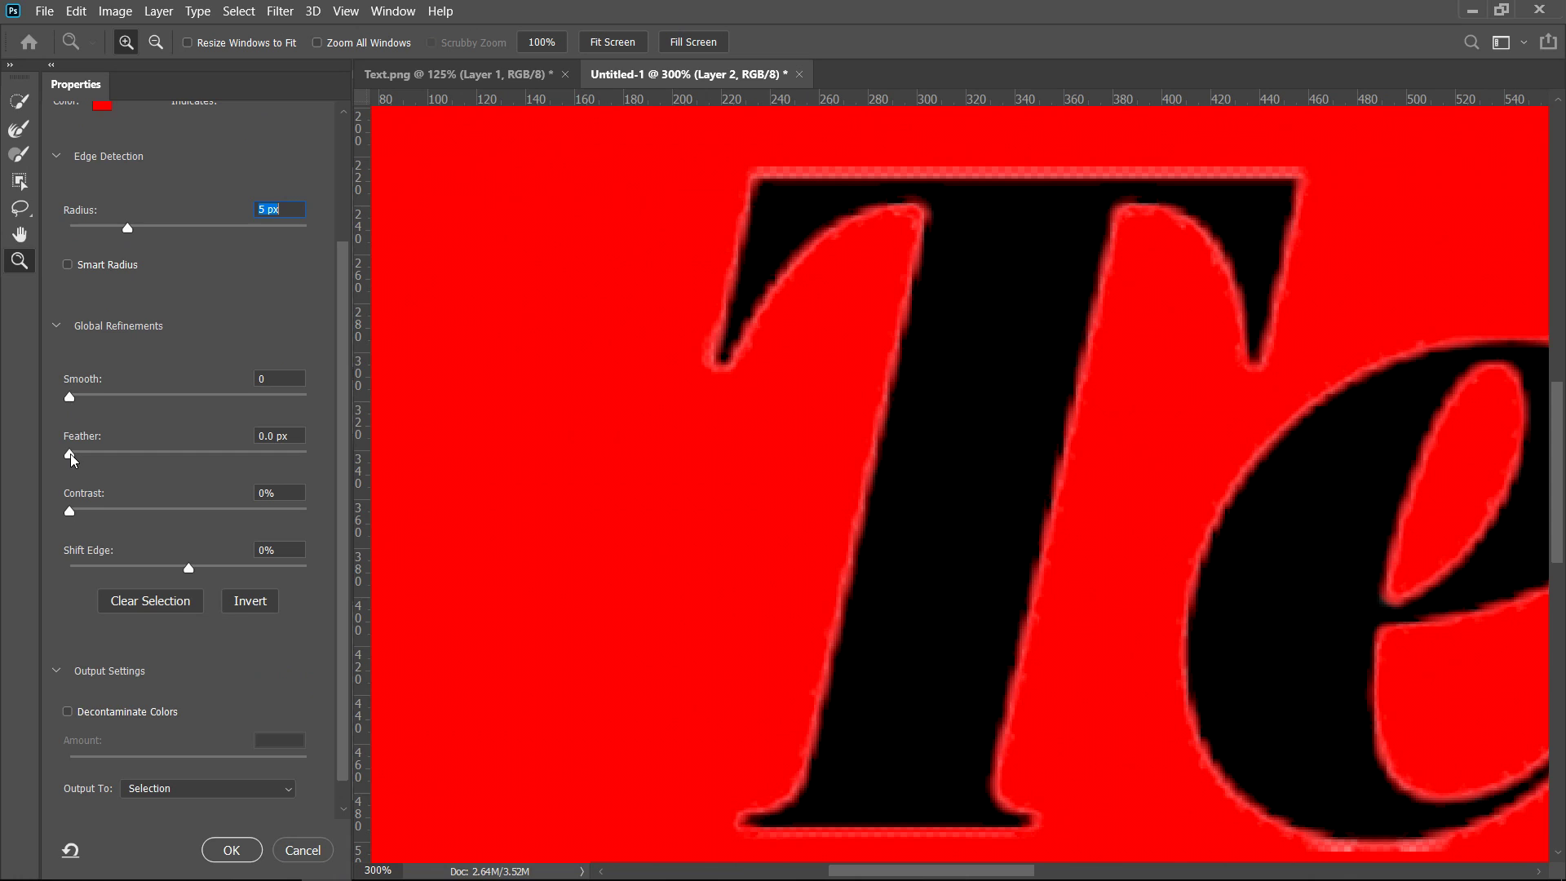
drag(71, 459, 94, 460)
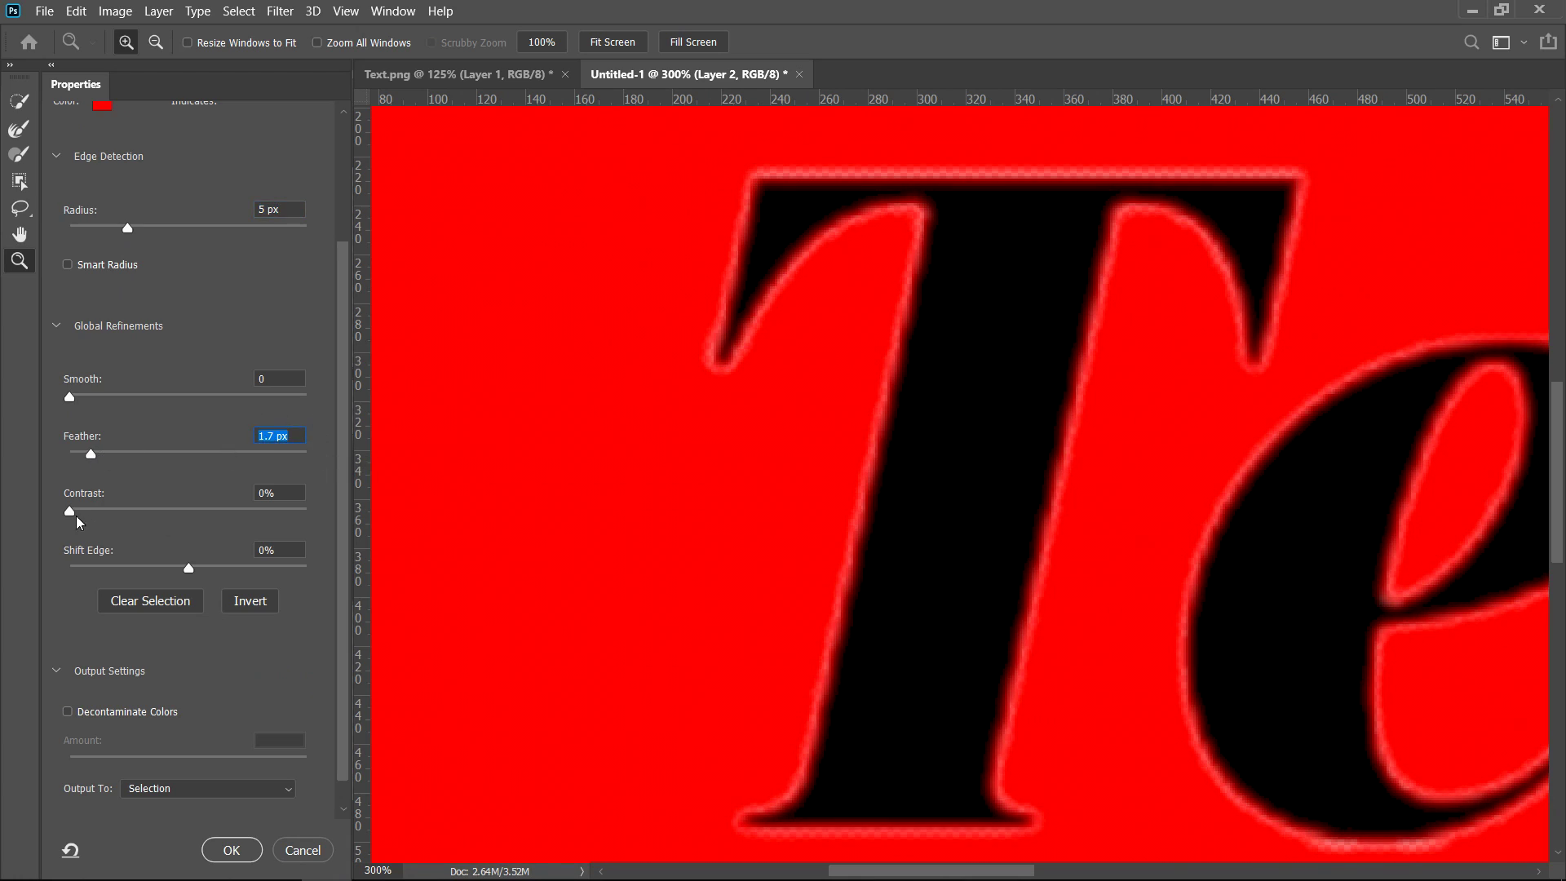
drag(81, 519, 384, 512)
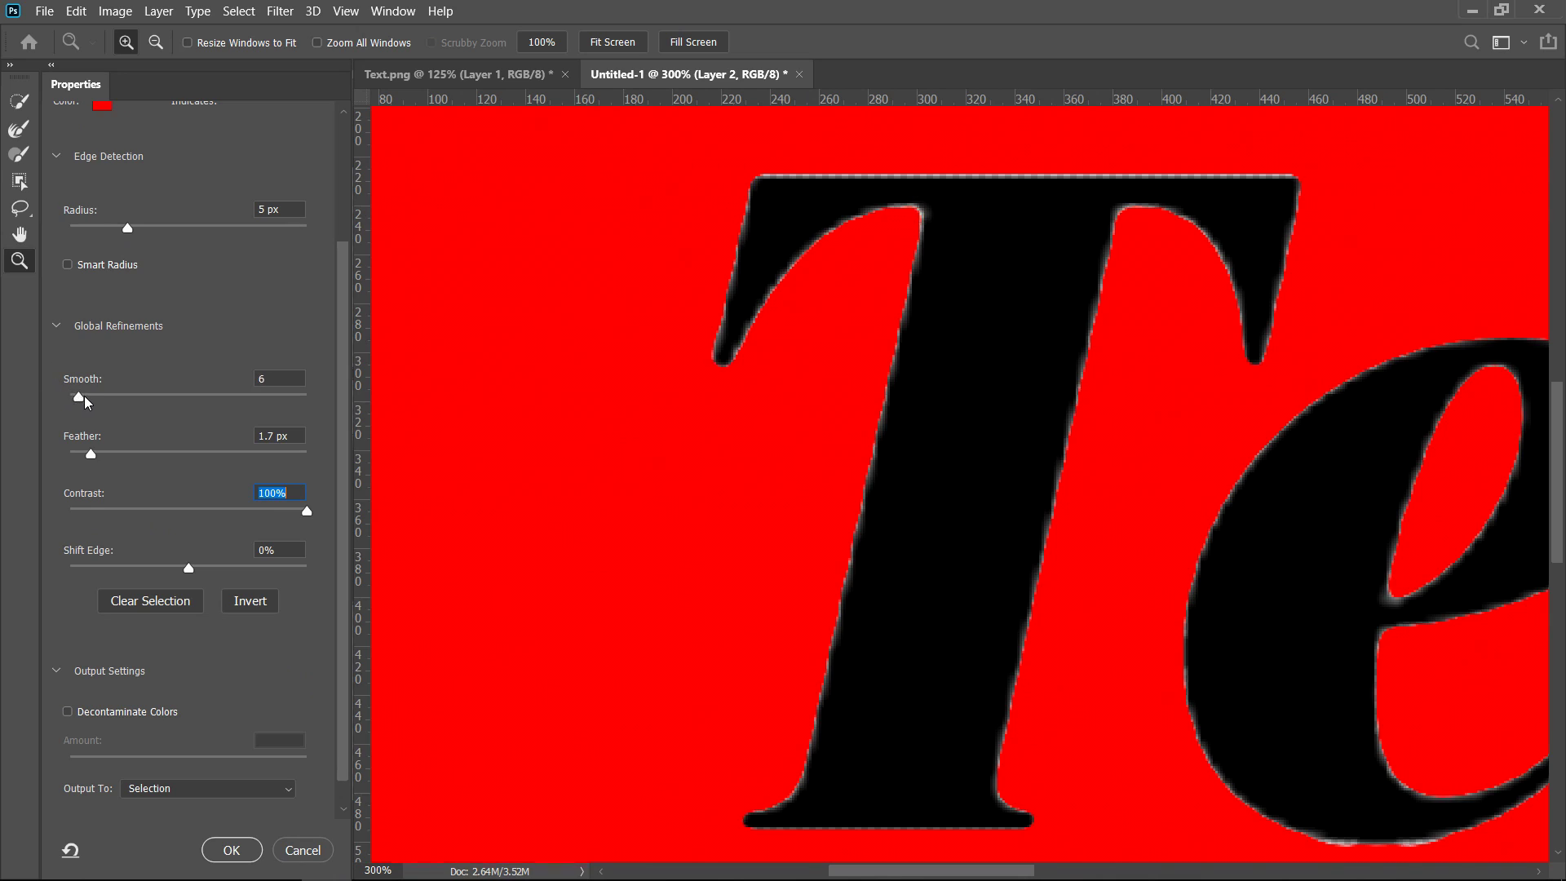
Zoom into the T's top-left serif and try Smooth values of 12 and 52, settling on 30
drag(94, 395, 109, 393)
drag(674, 158, 982, 387)
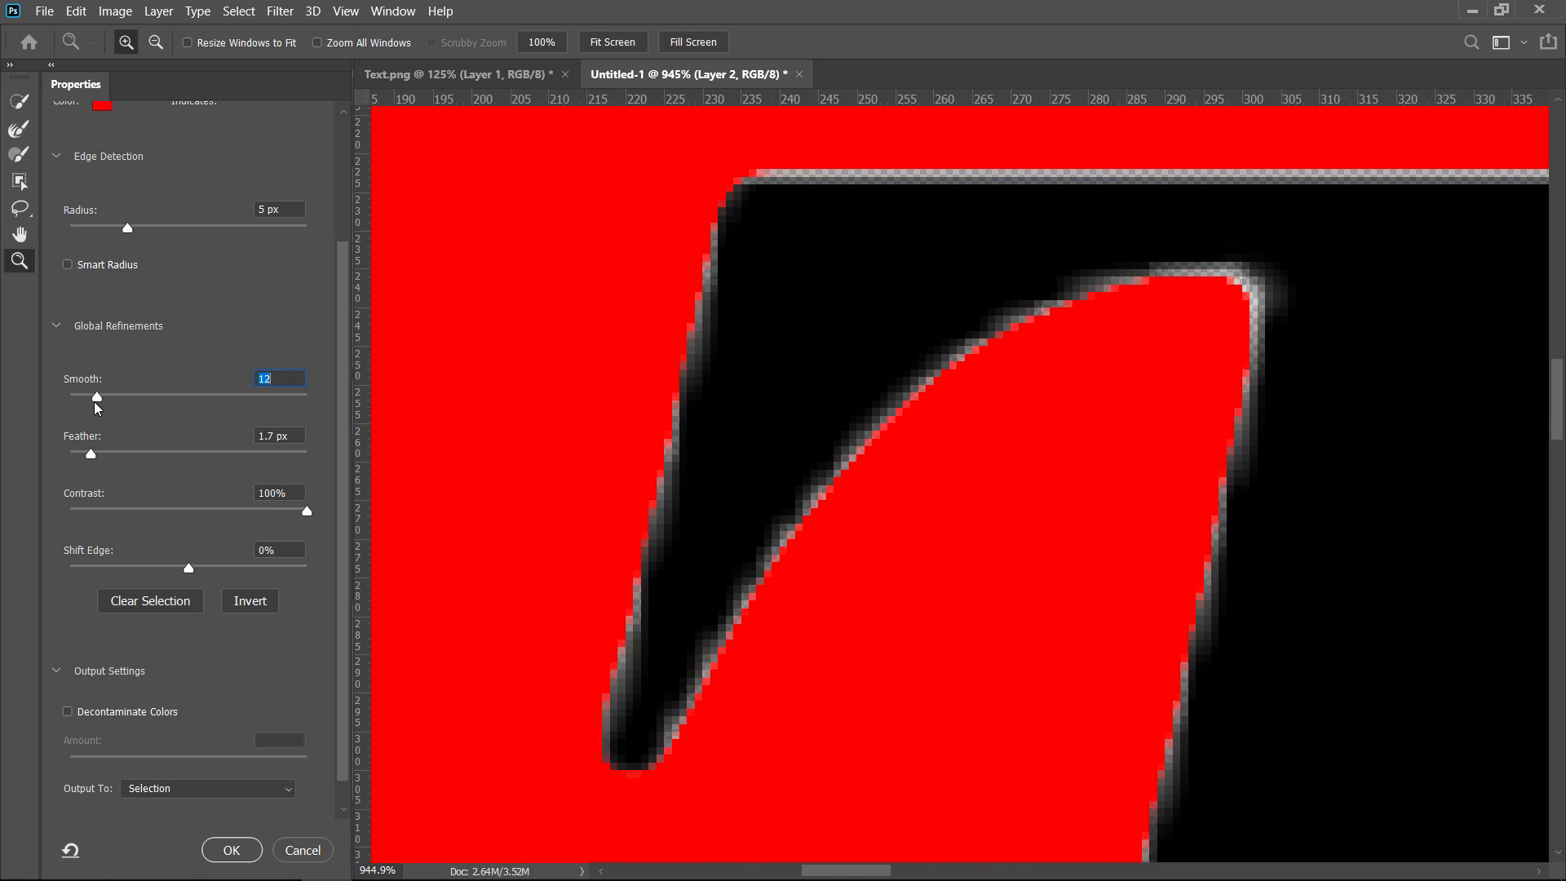
mouse_move(96, 400)
mouse_down()
mouse_move(193, 397)
mouse_move(117, 390)
mouse_up()
drag(117, 402, 633, 713)
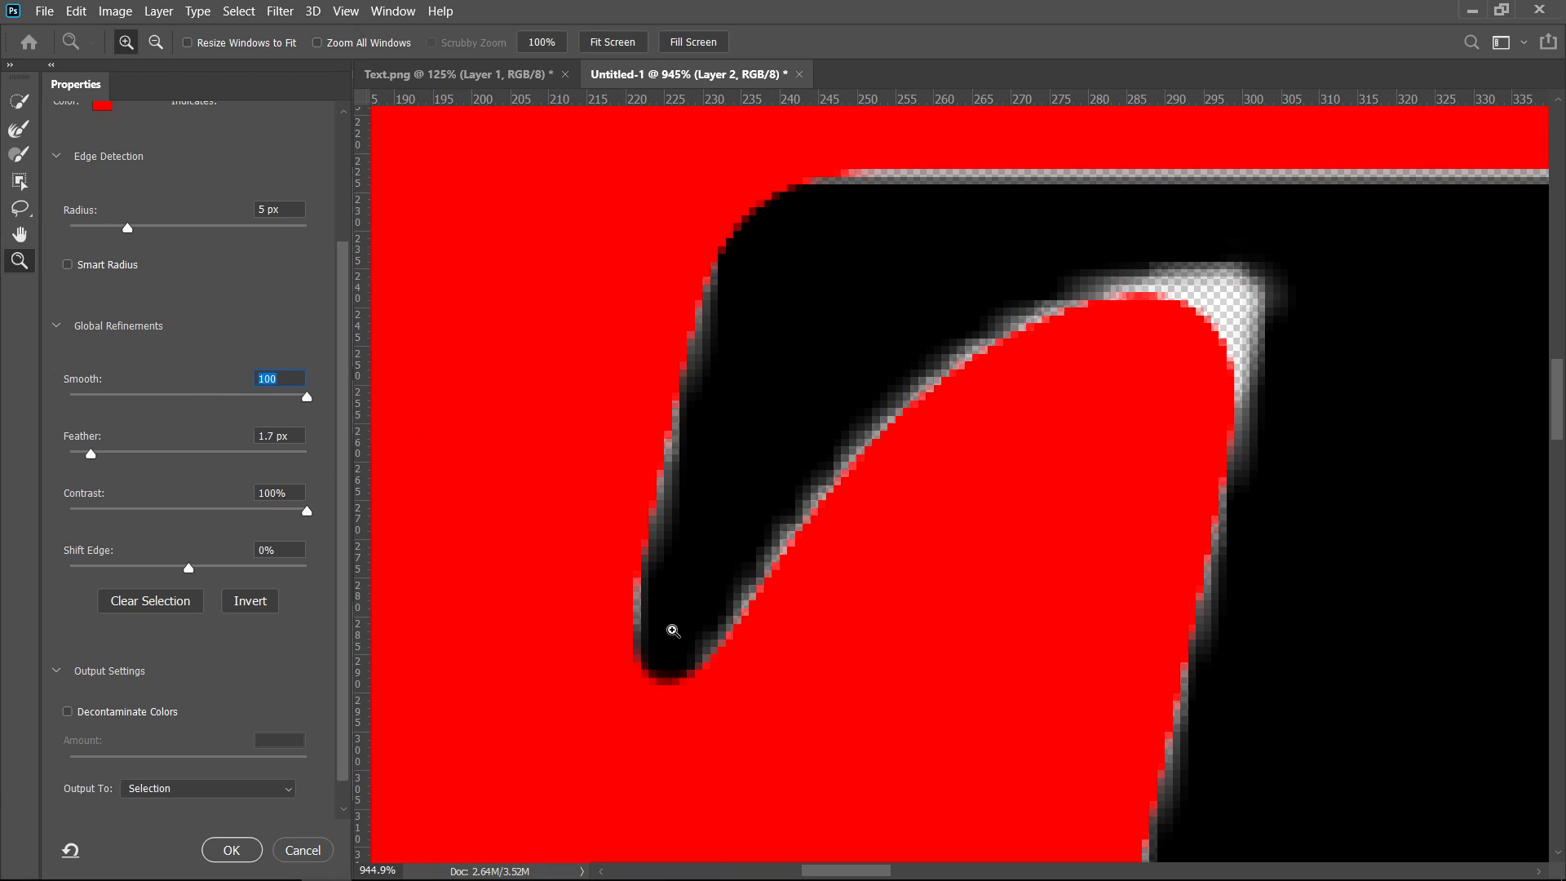
drag(96, 398, 141, 403)
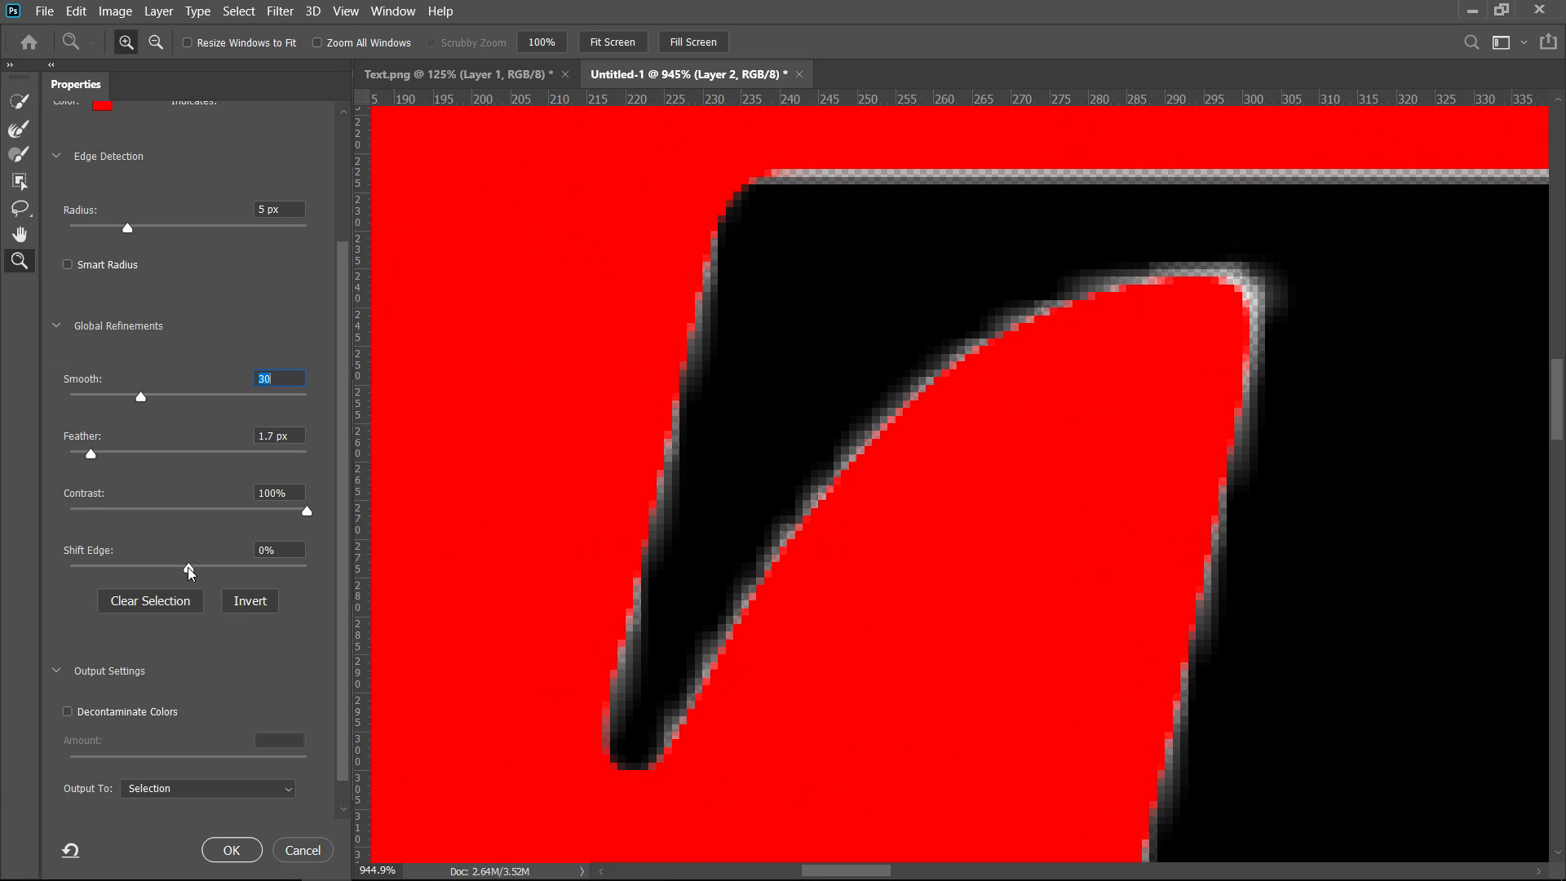
Pull Shift Edge slightly inward and fit the whole Text image on screen
mouse_move(188, 570)
mouse_down()
mouse_move(160, 573)
mouse_move(222, 576)
mouse_move(168, 571)
mouse_up()
right_click(1075, 428)
click(1144, 538)
right_click(1124, 477)
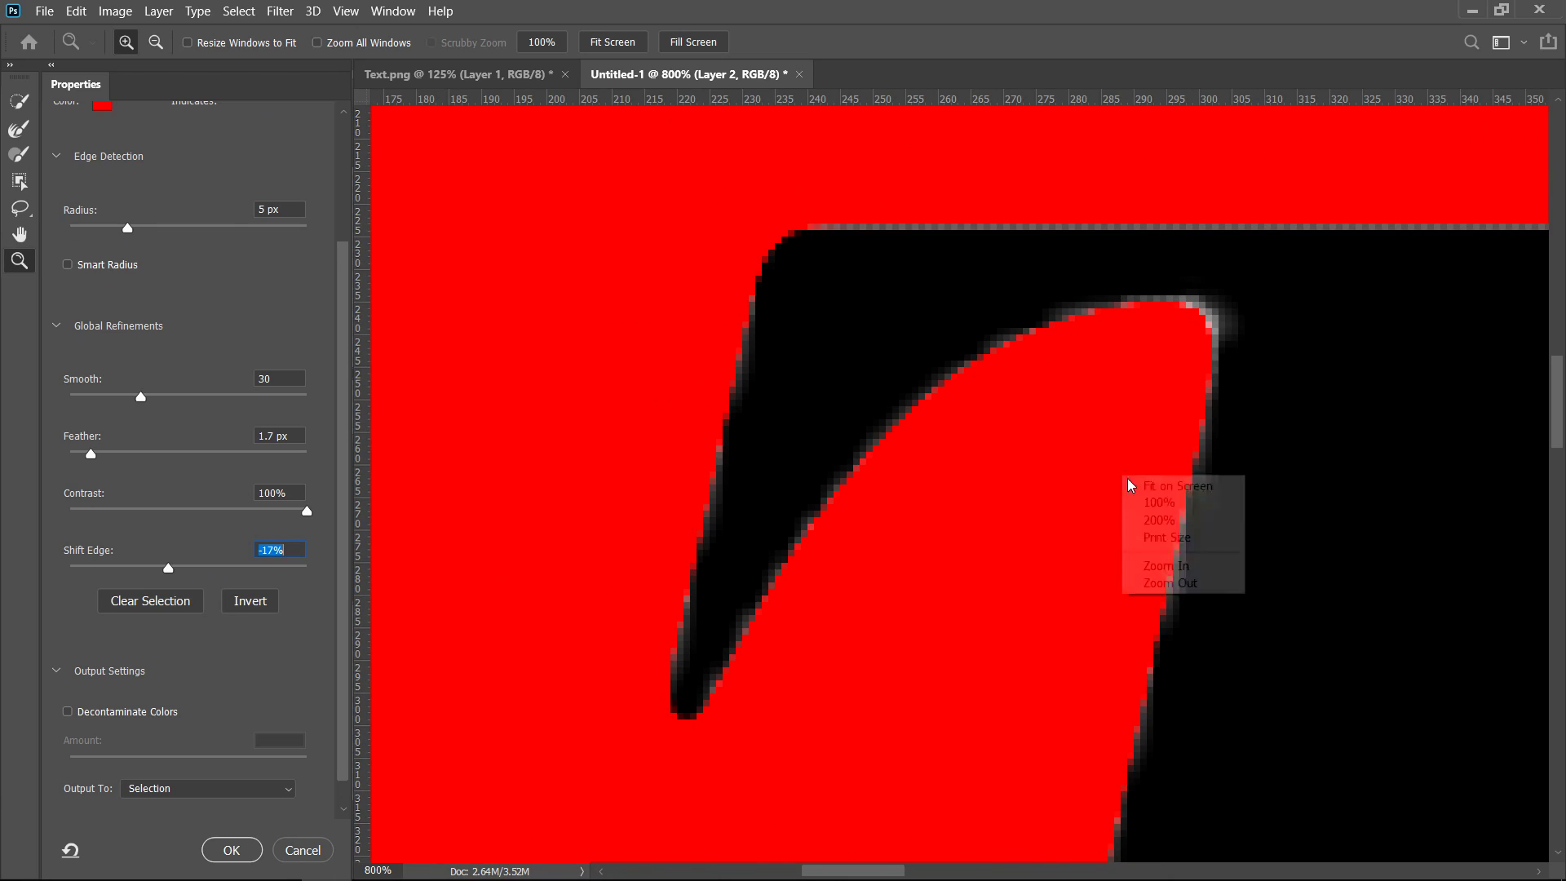
click(1180, 487)
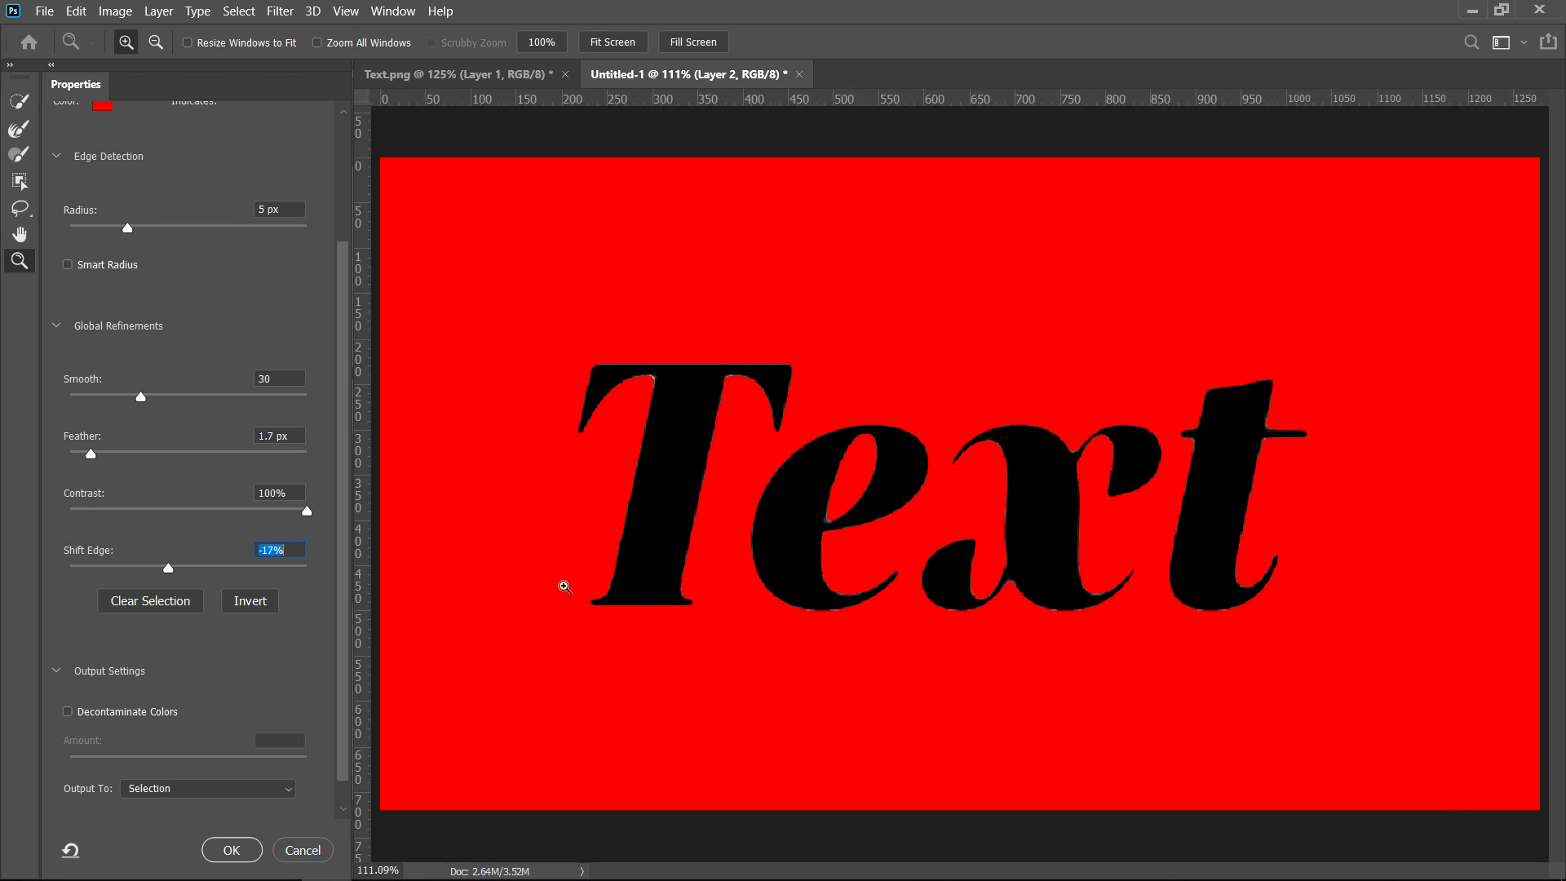
Try Shift Edge at -30% while magnifying the x, settle on -20%, and refit the view
drag(169, 574, 156, 569)
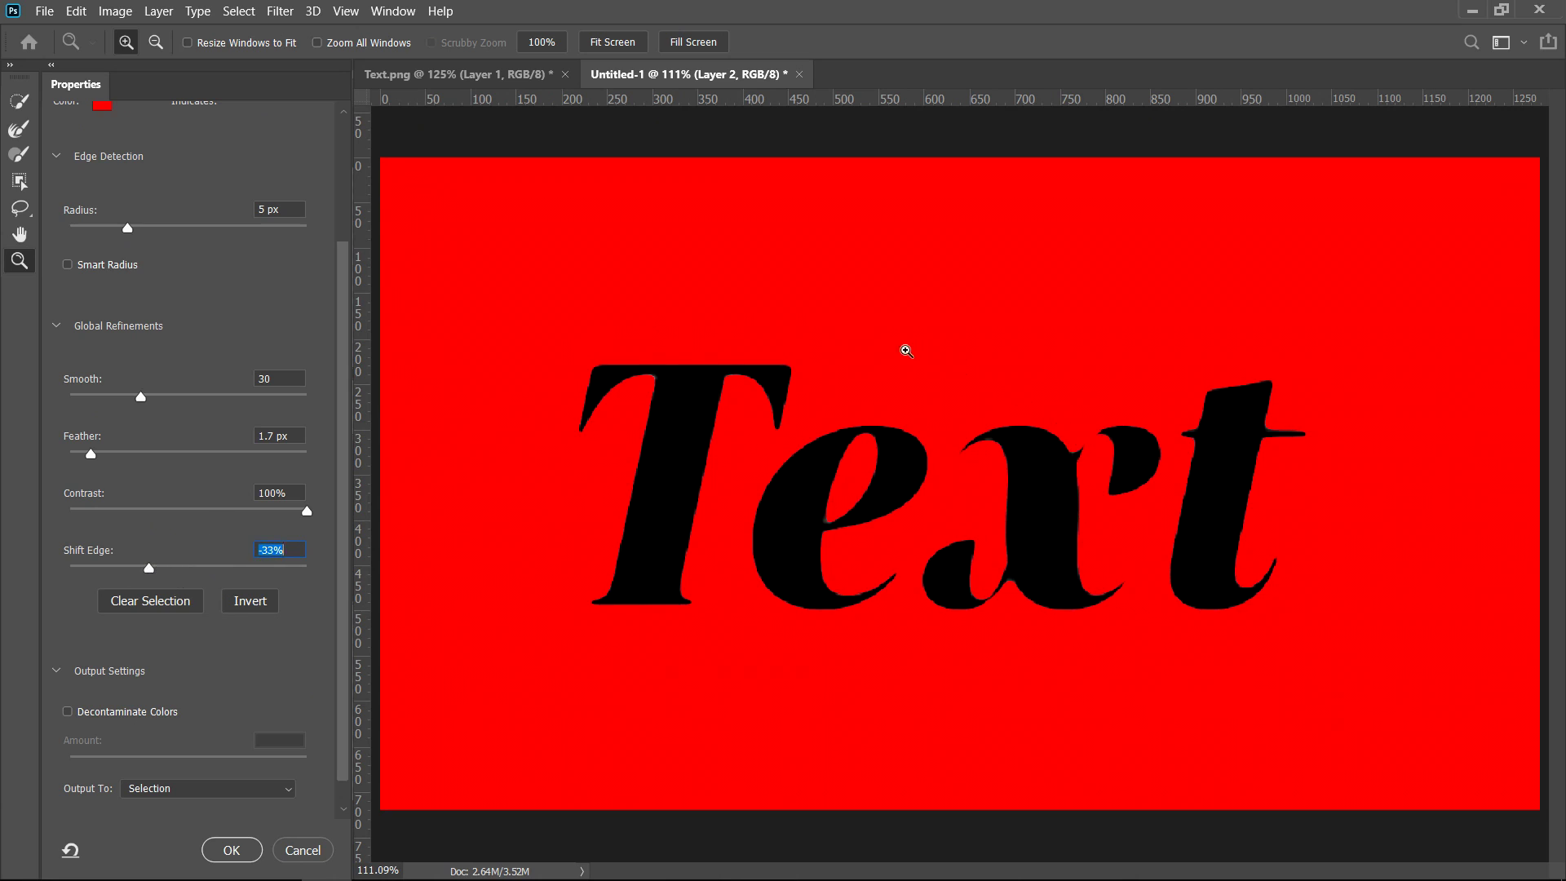
drag(905, 349, 1181, 703)
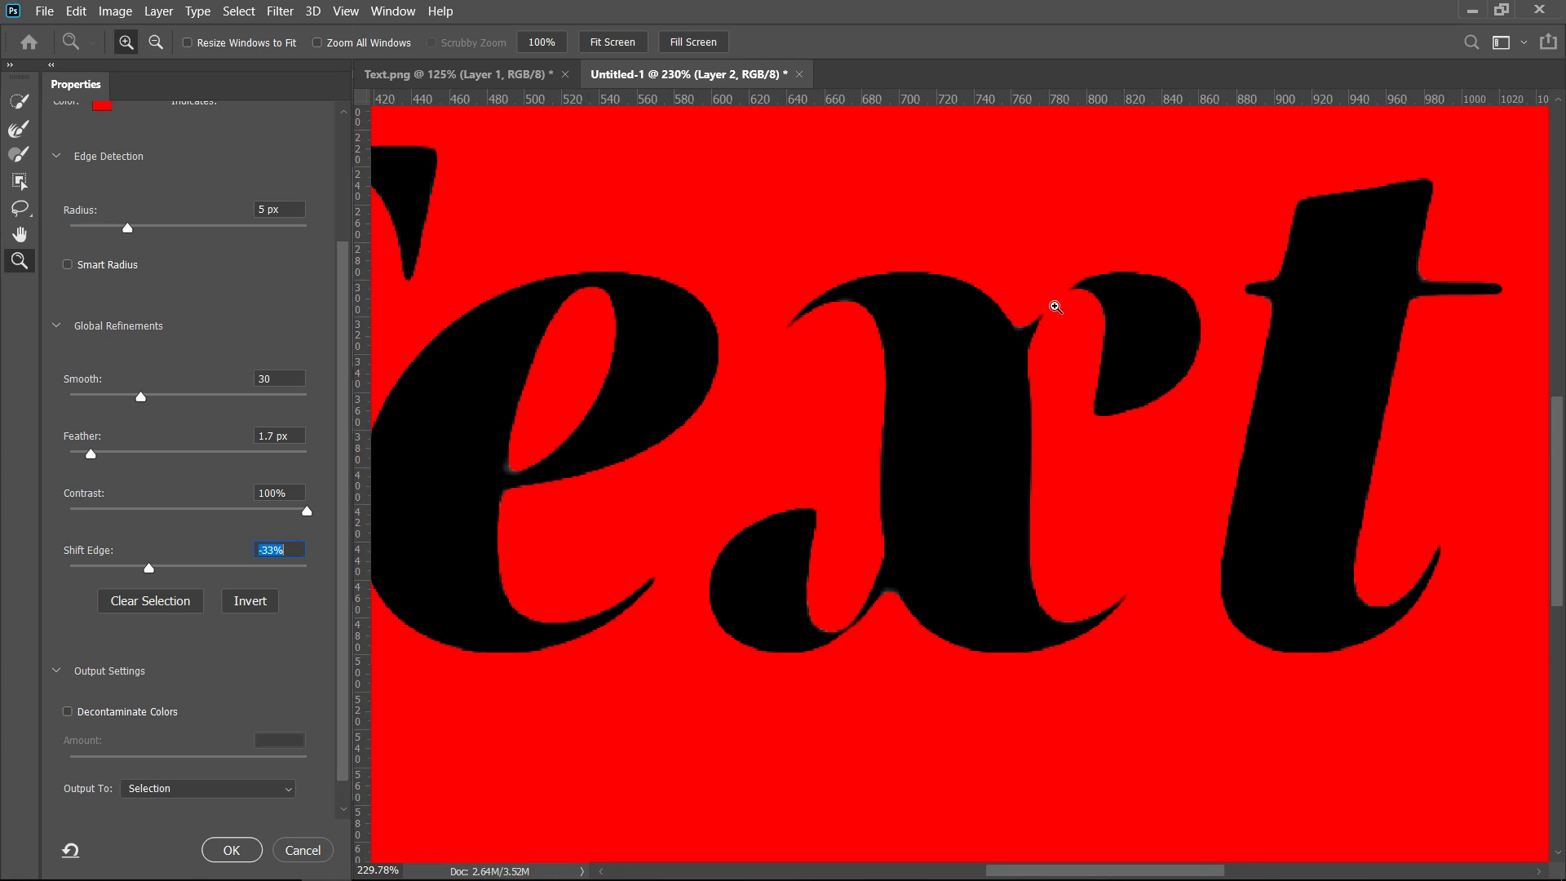
drag(143, 575, 164, 576)
drag(938, 189, 1218, 450)
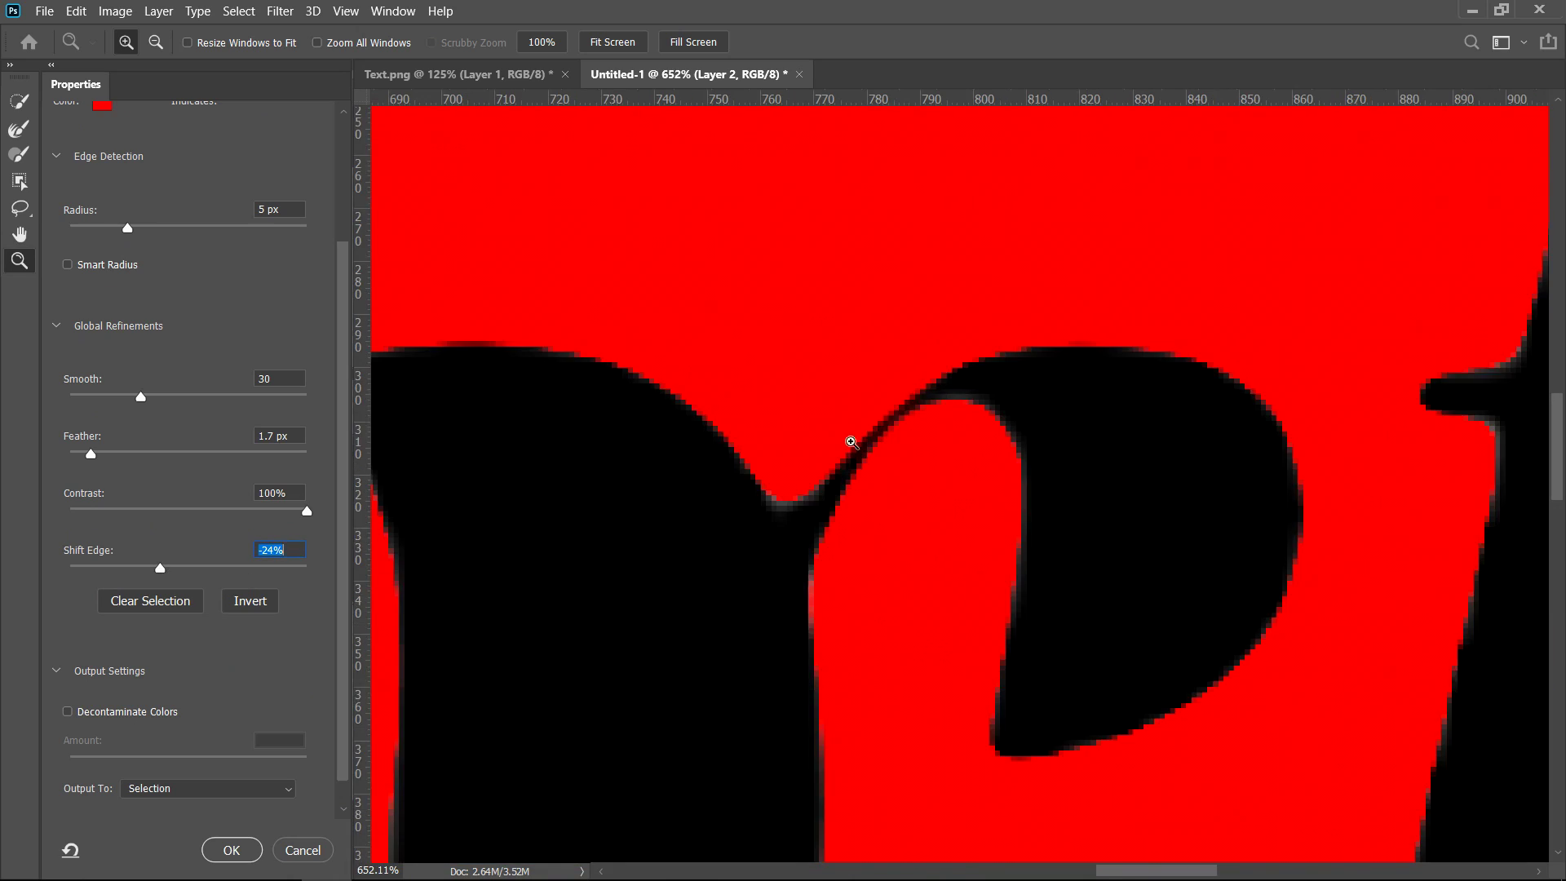
click(164, 575)
right_click(961, 481)
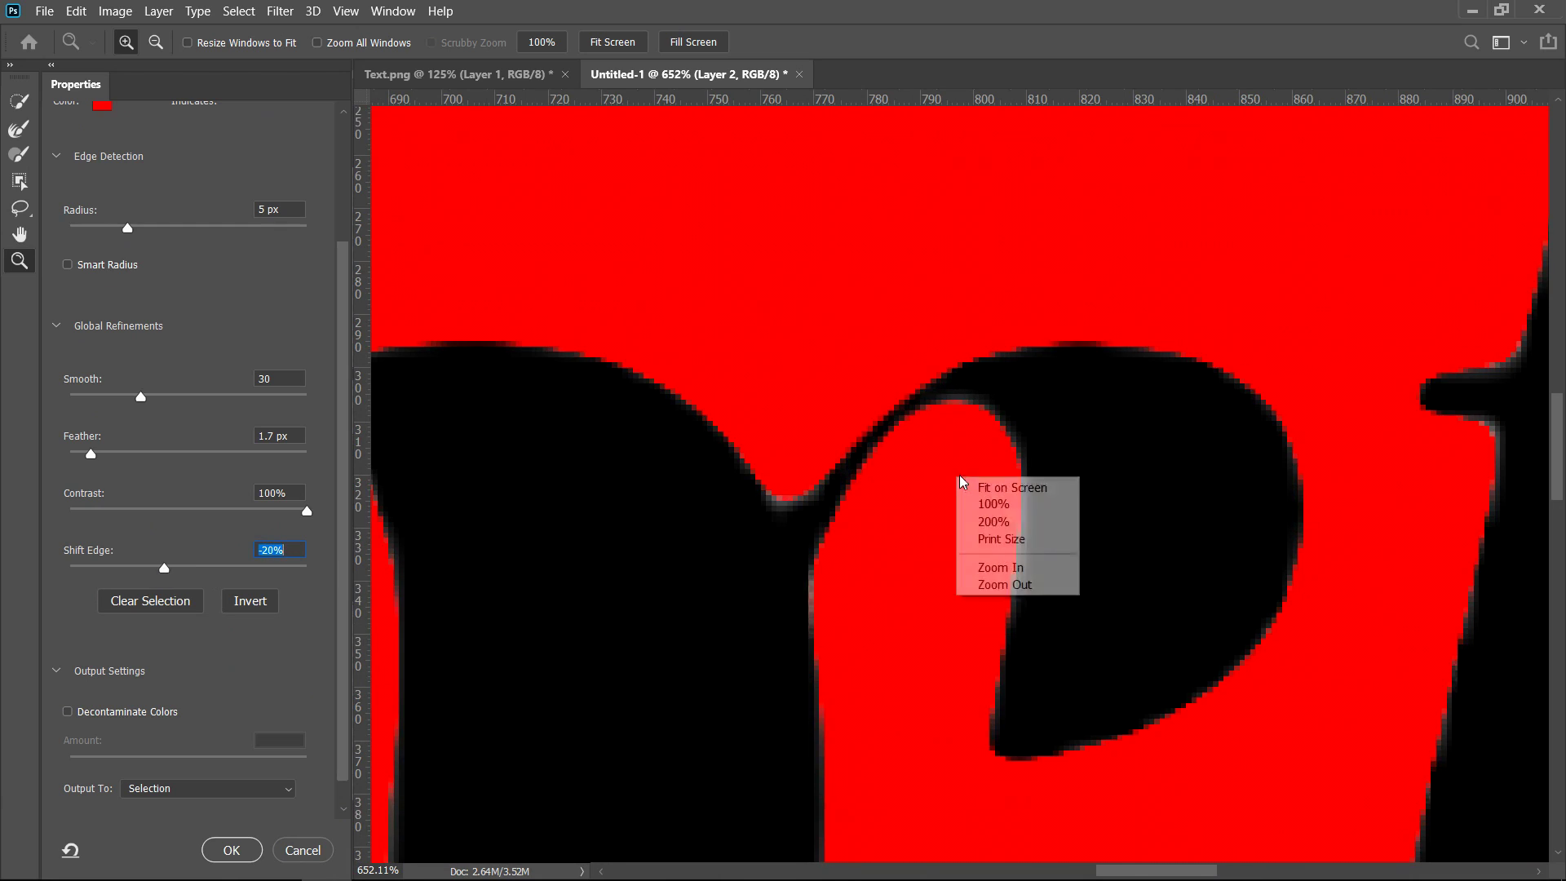
click(1005, 487)
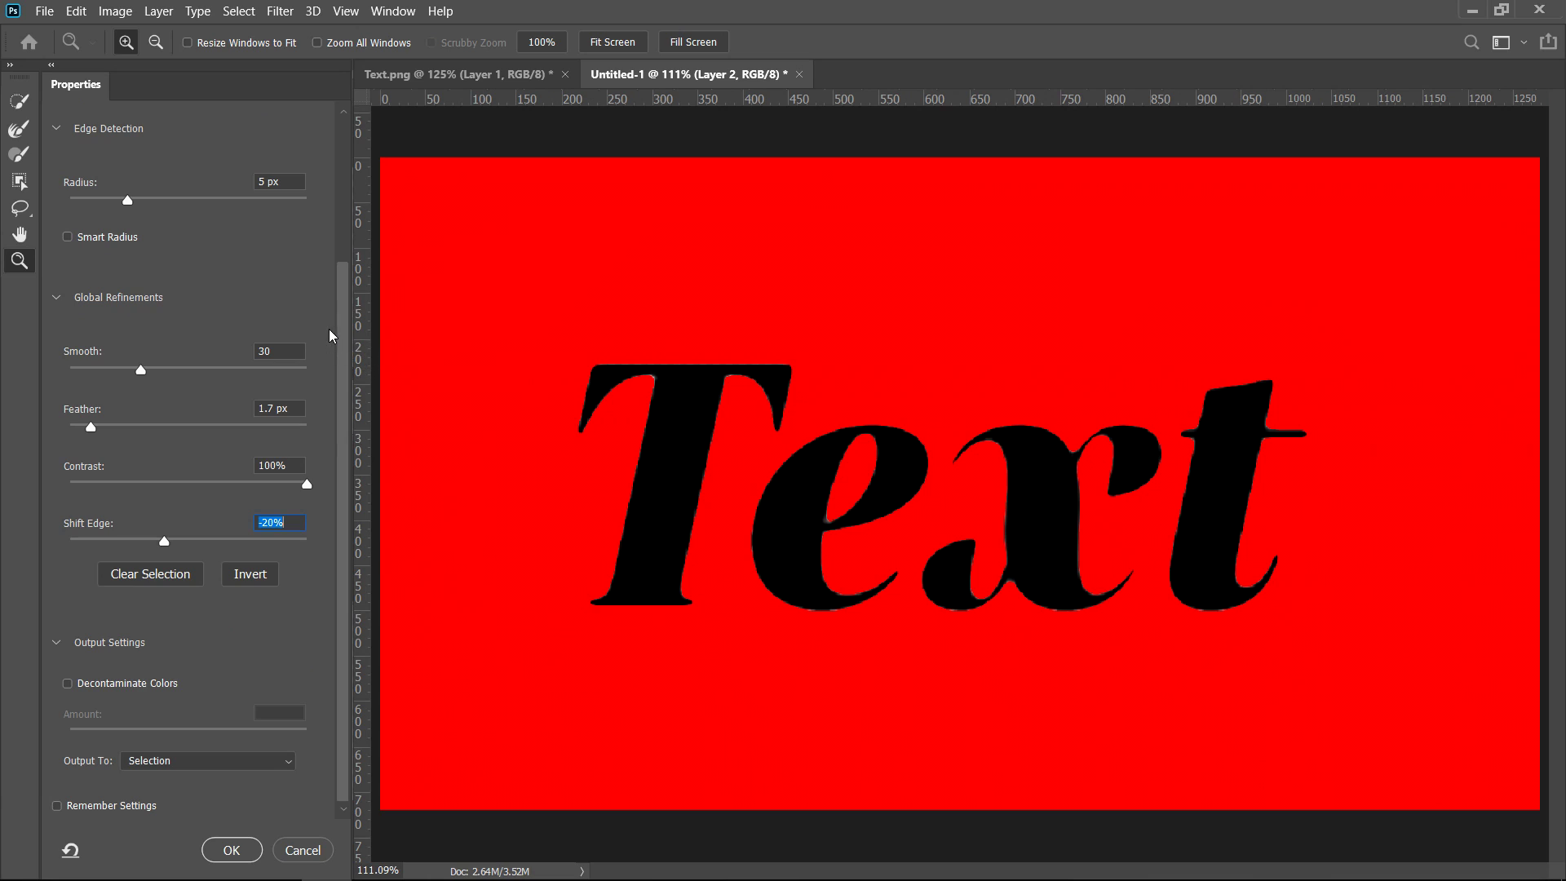
scroll(332, 336, up, 5)
Compare with Show Original, then output the refined selection to a new layer, Layer 2 copy
click(182, 165)
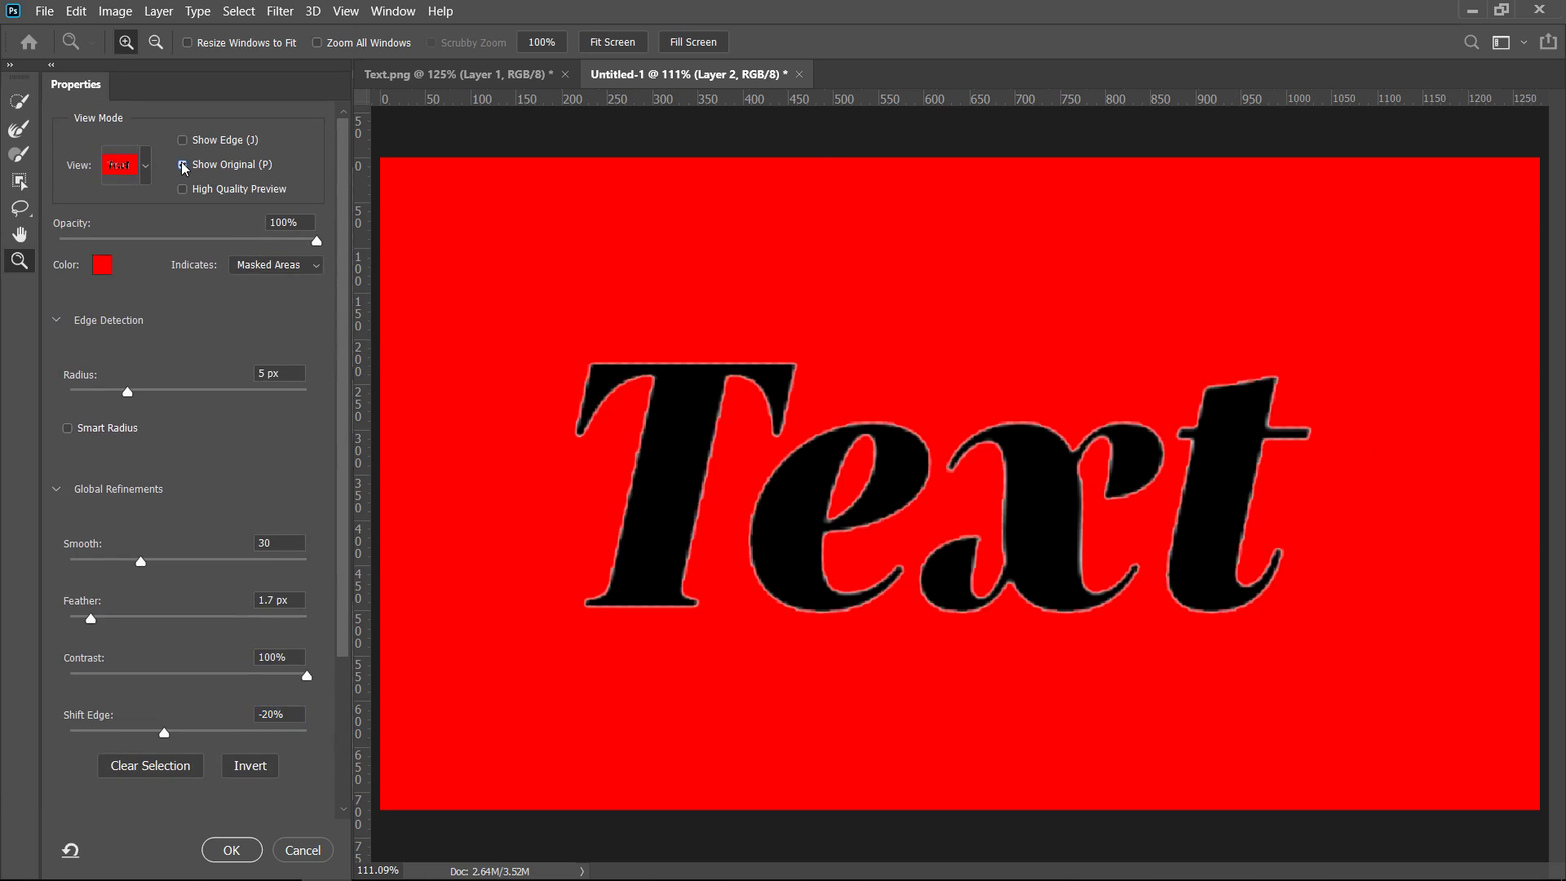
click(181, 166)
scroll(310, 530, down, 5)
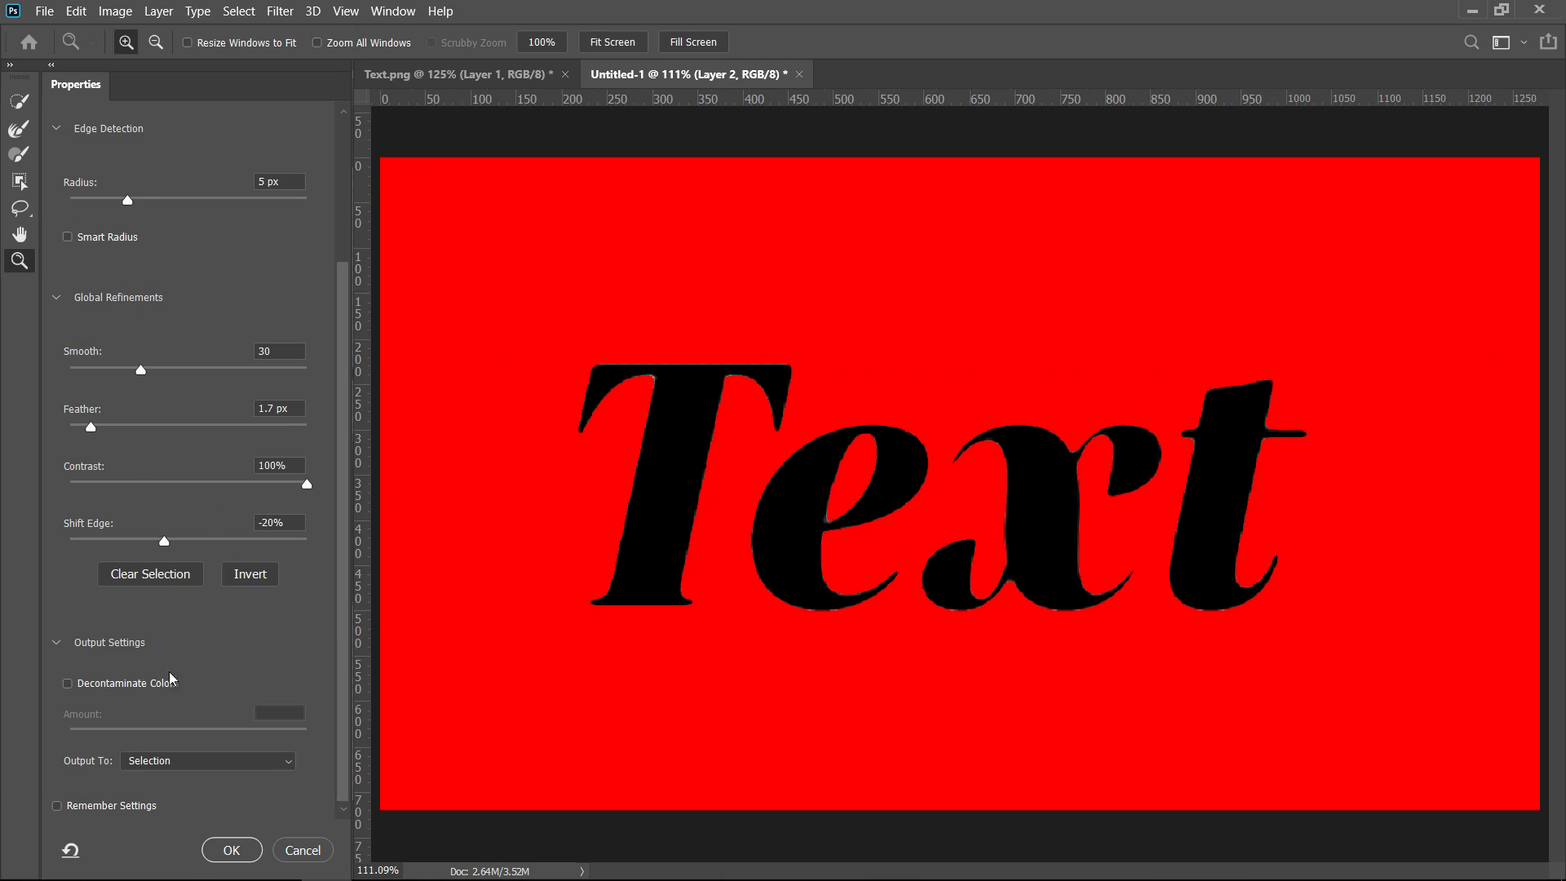
click(174, 763)
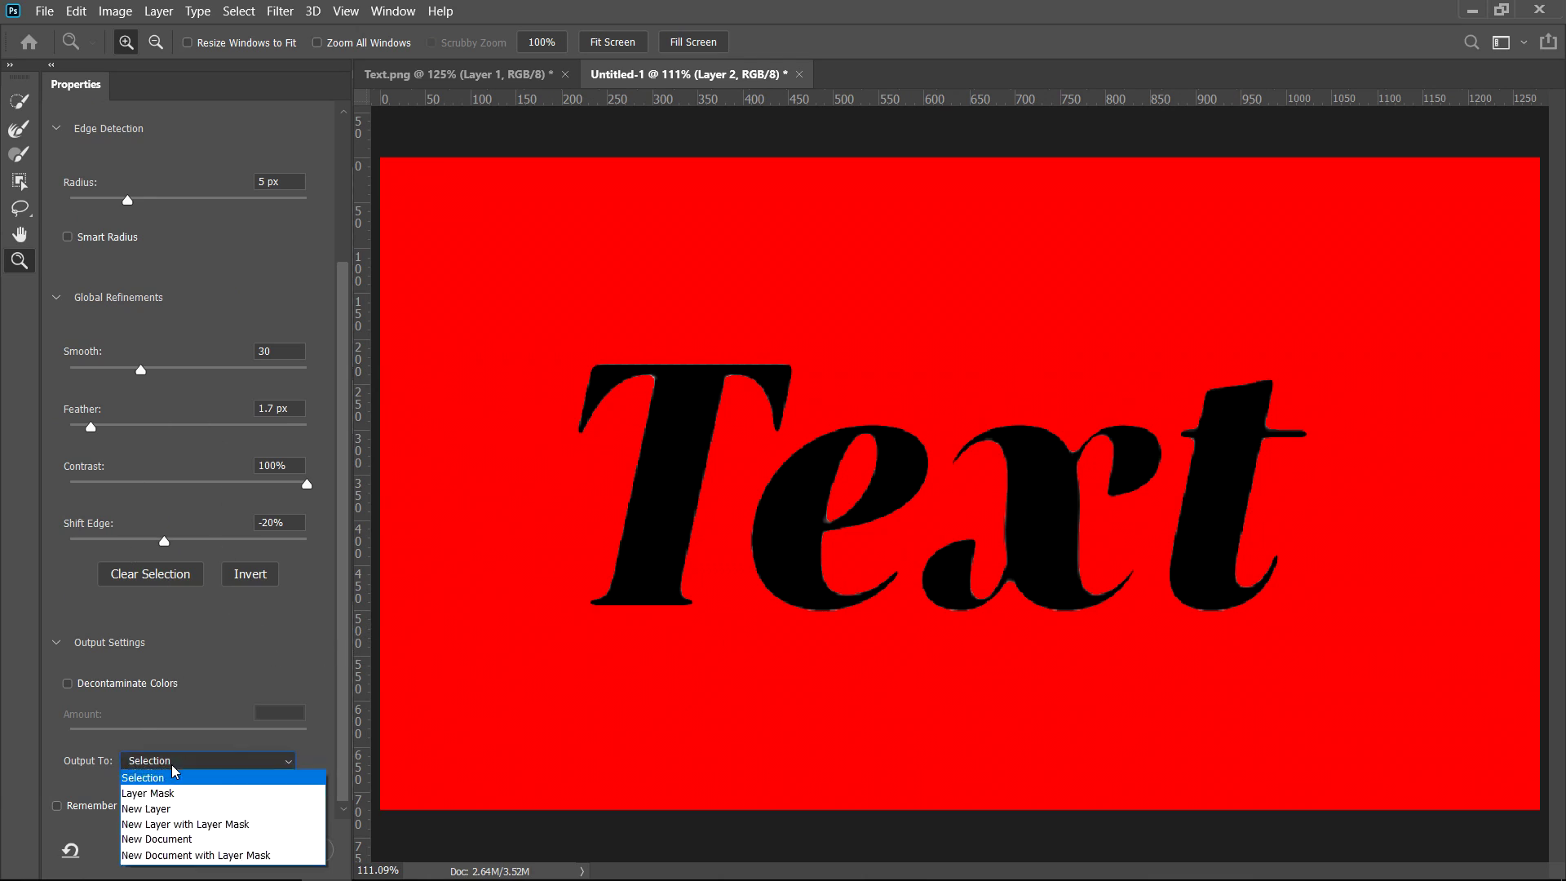
click(177, 810)
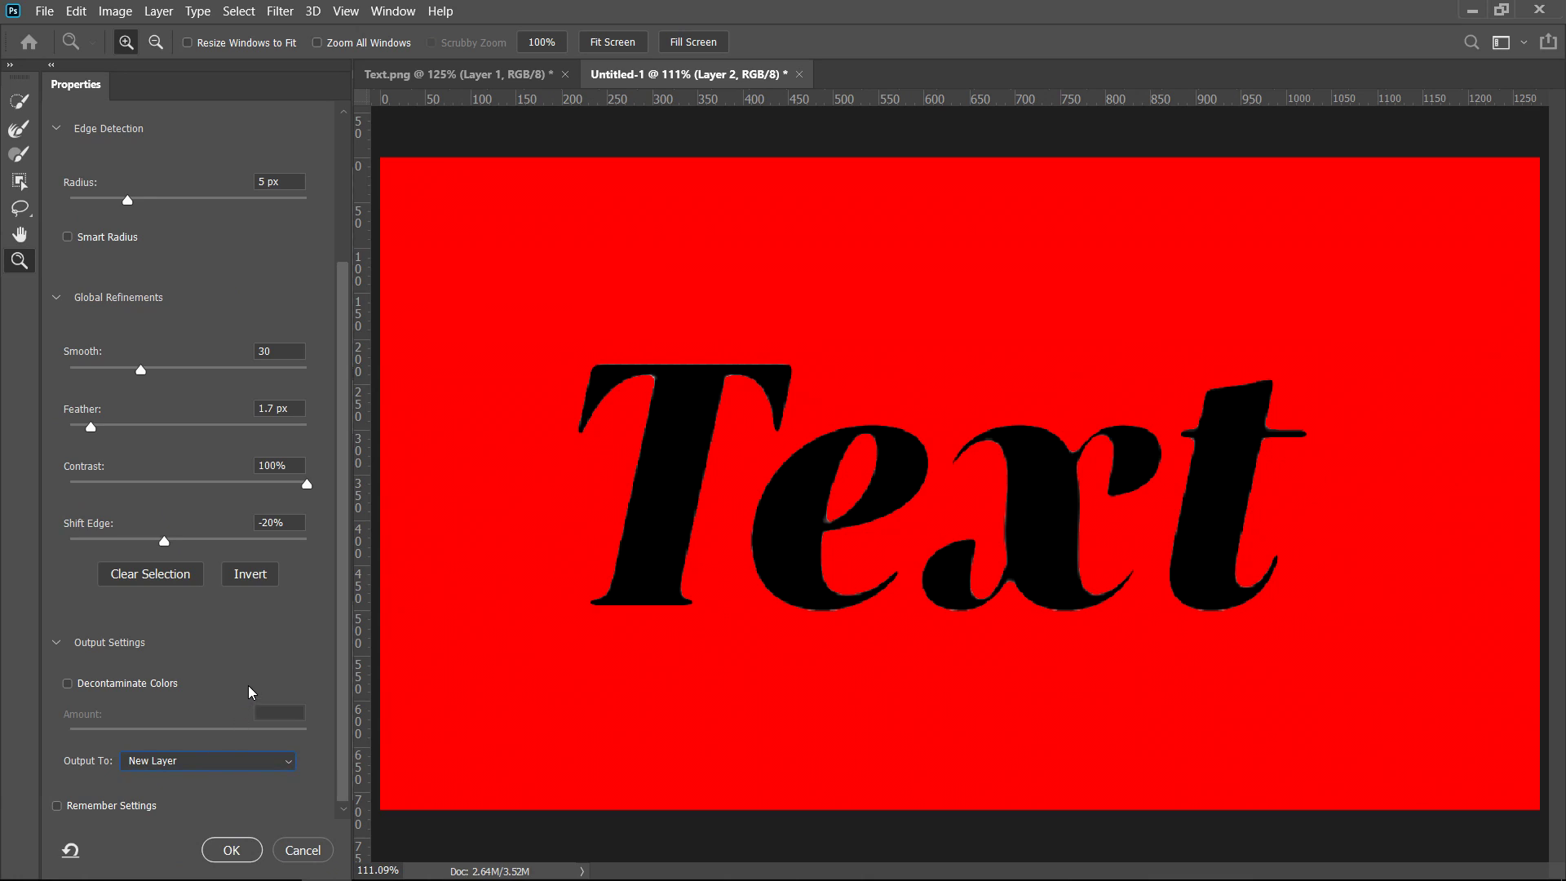
click(232, 850)
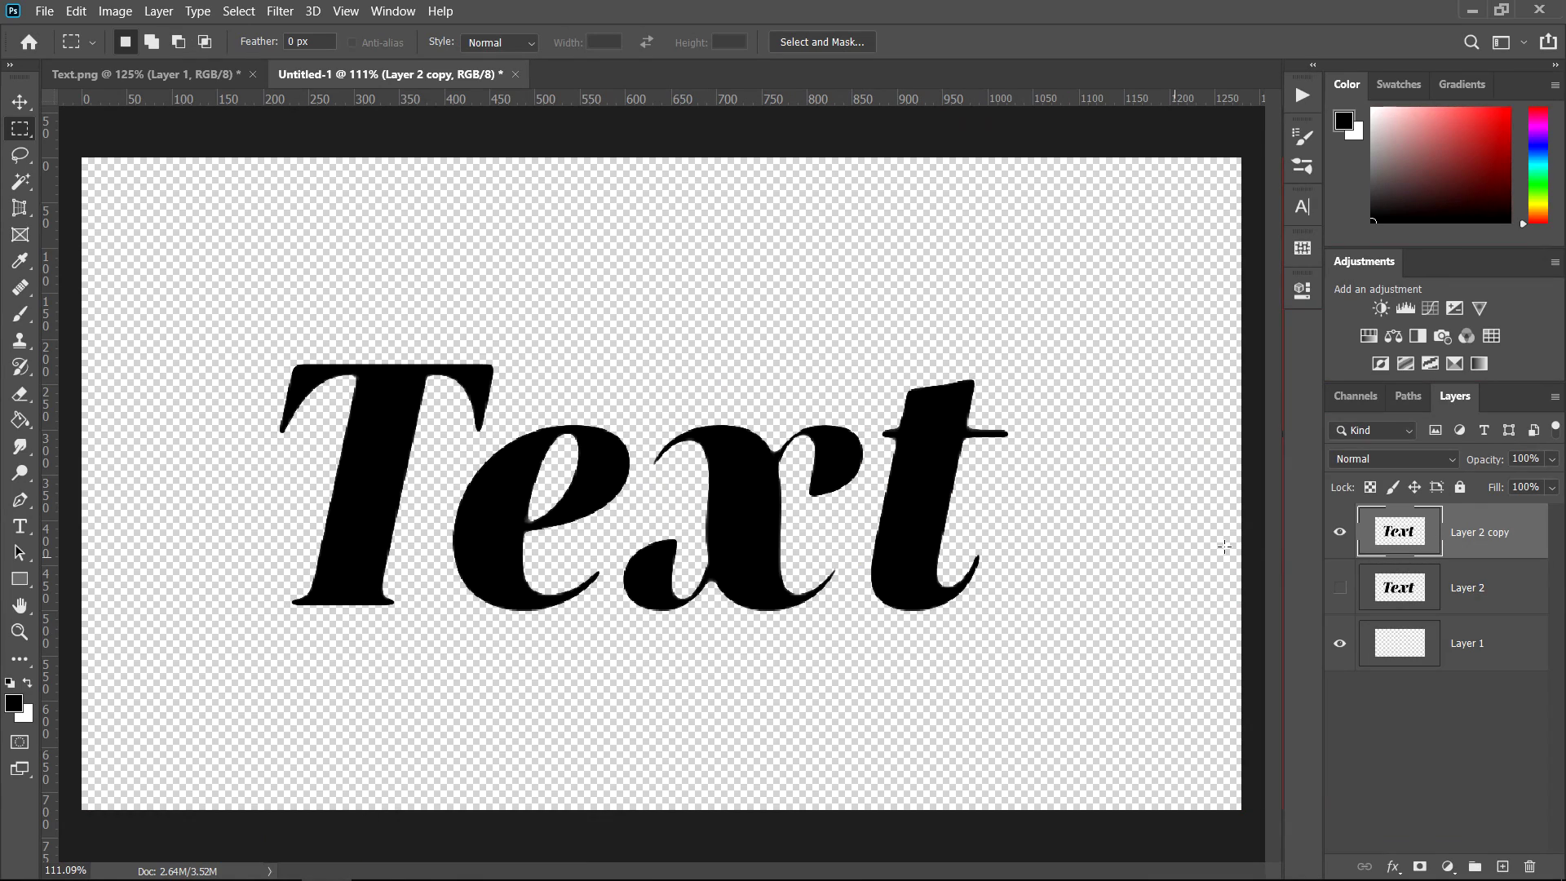
Make Layer 2 visible again and move its text up the canvas with Free Transform
click(1465, 587)
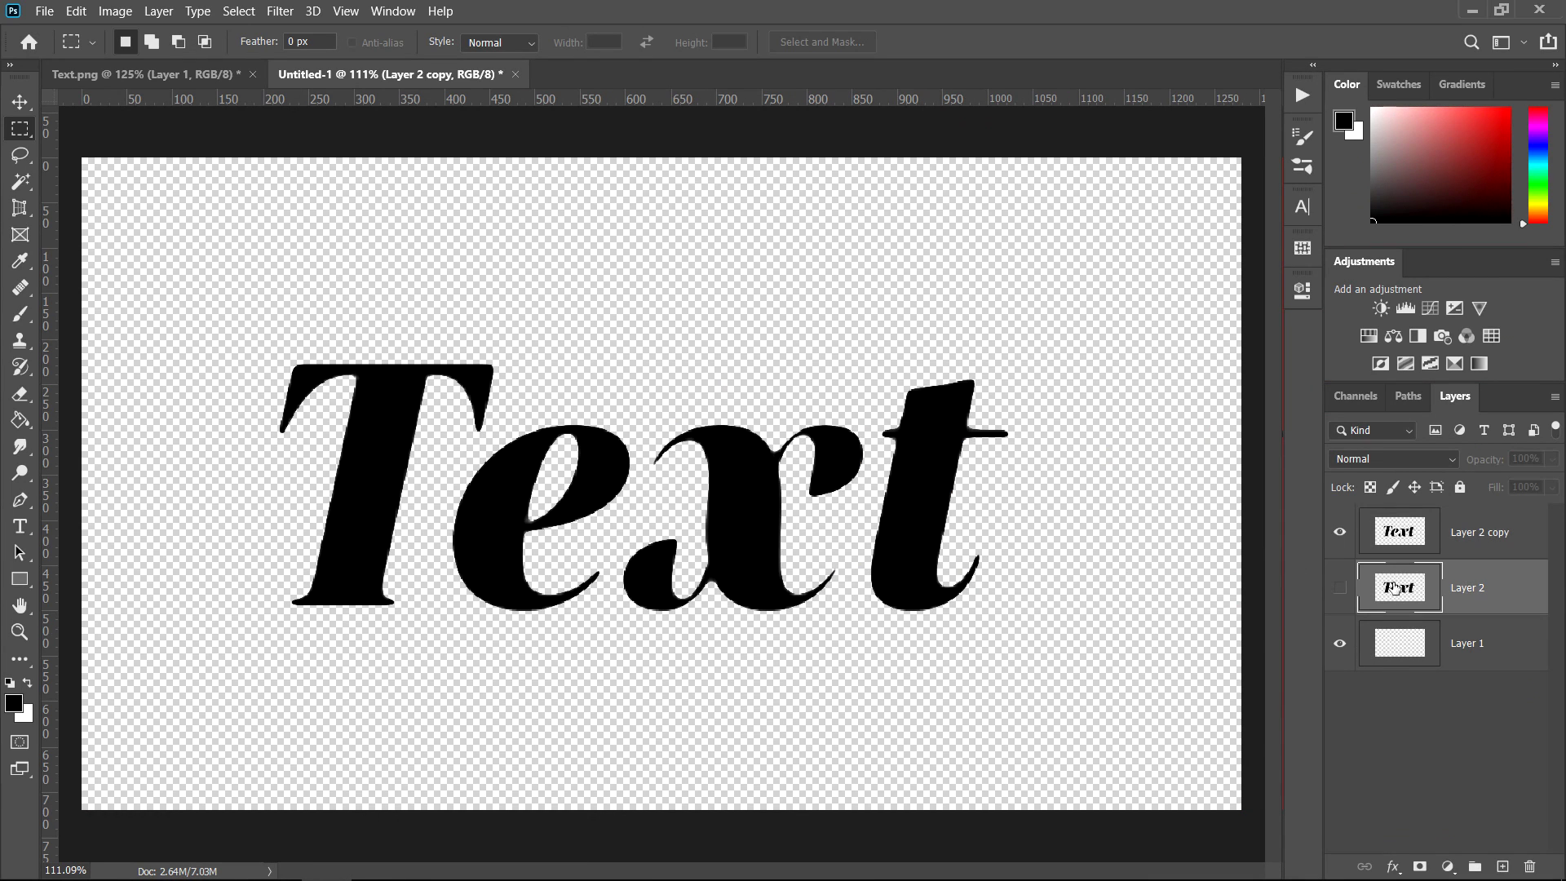
click(1339, 587)
key(ctrl+t)
drag(750, 519, 758, 280)
key(Return)
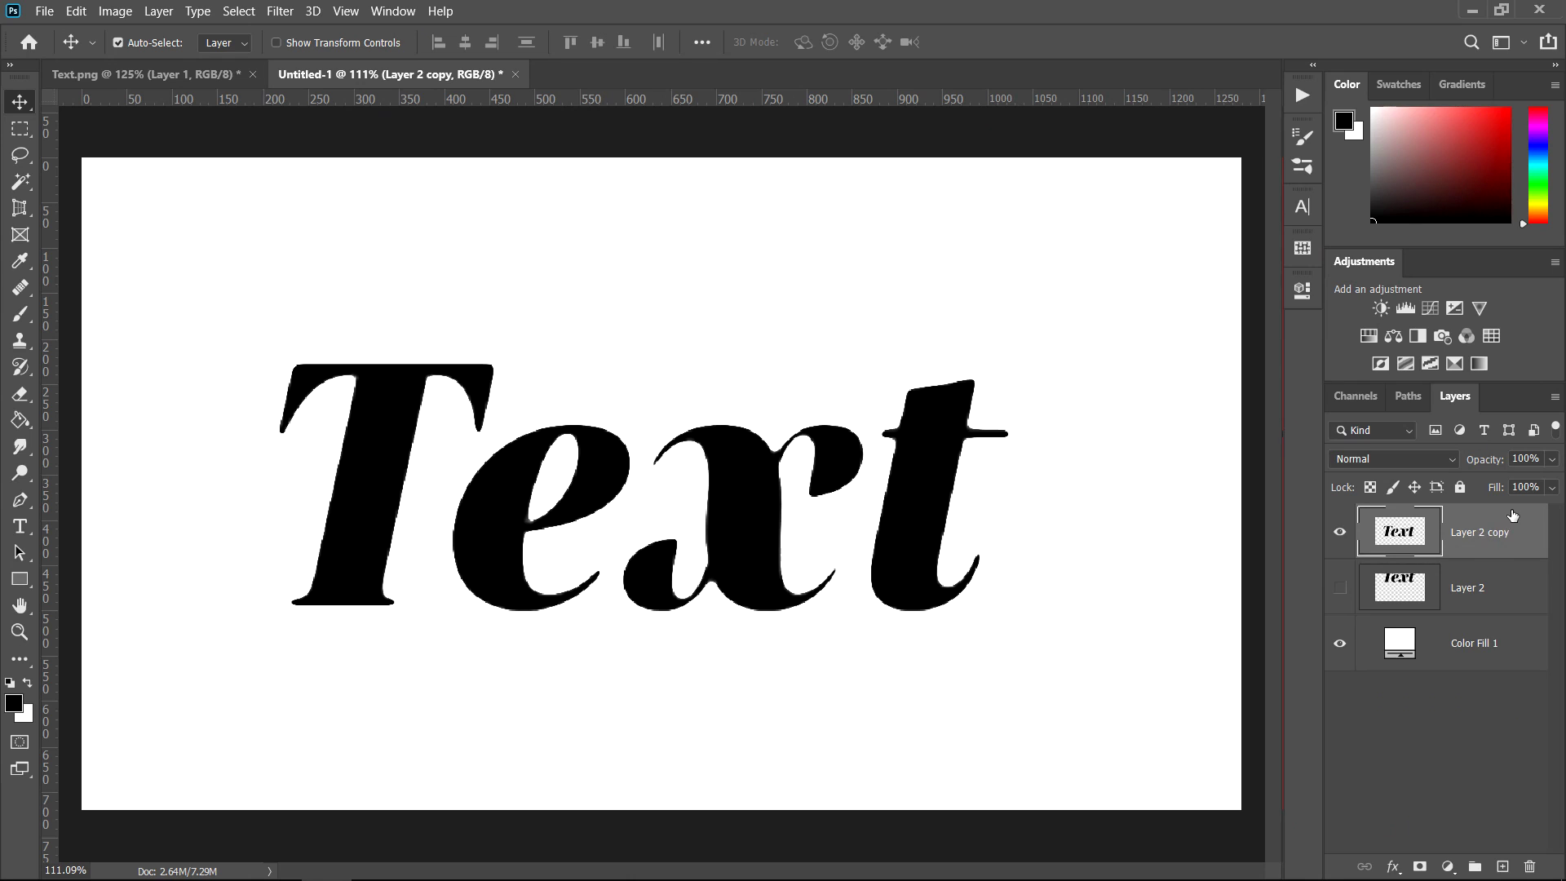
Give Layer 2 copy a black Color Overlay layer style
right_click(1475, 536)
click(1234, 54)
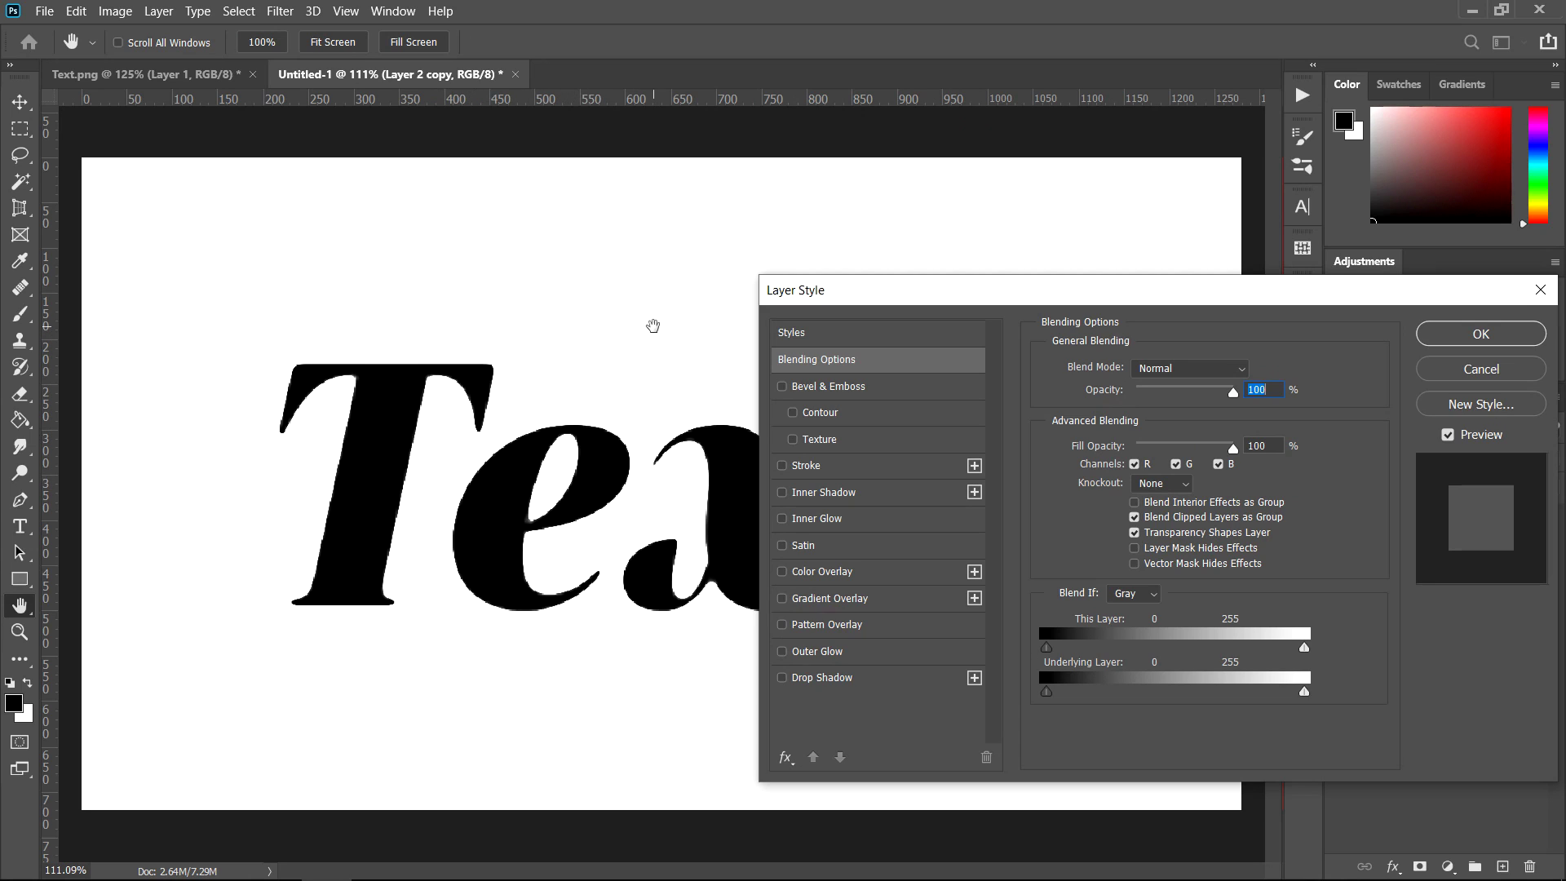
click(823, 574)
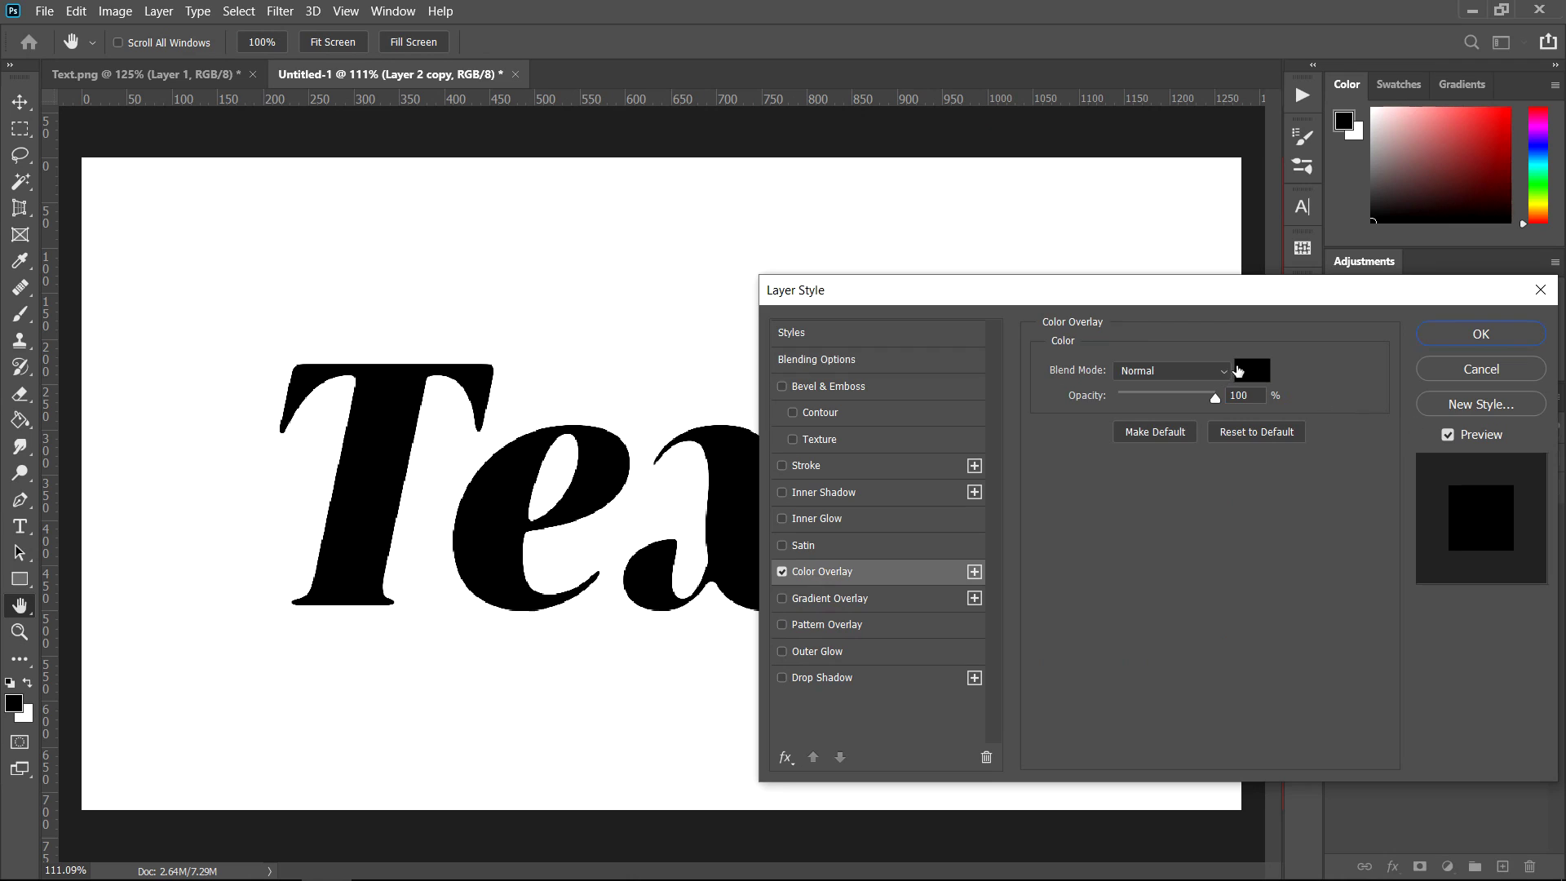
click(1470, 347)
Reorder Layer 2 copy beneath Layer 2 with the Move tool, then go to the Cool Text - Royal image
key(v)
scroll(628, 513, up, 5)
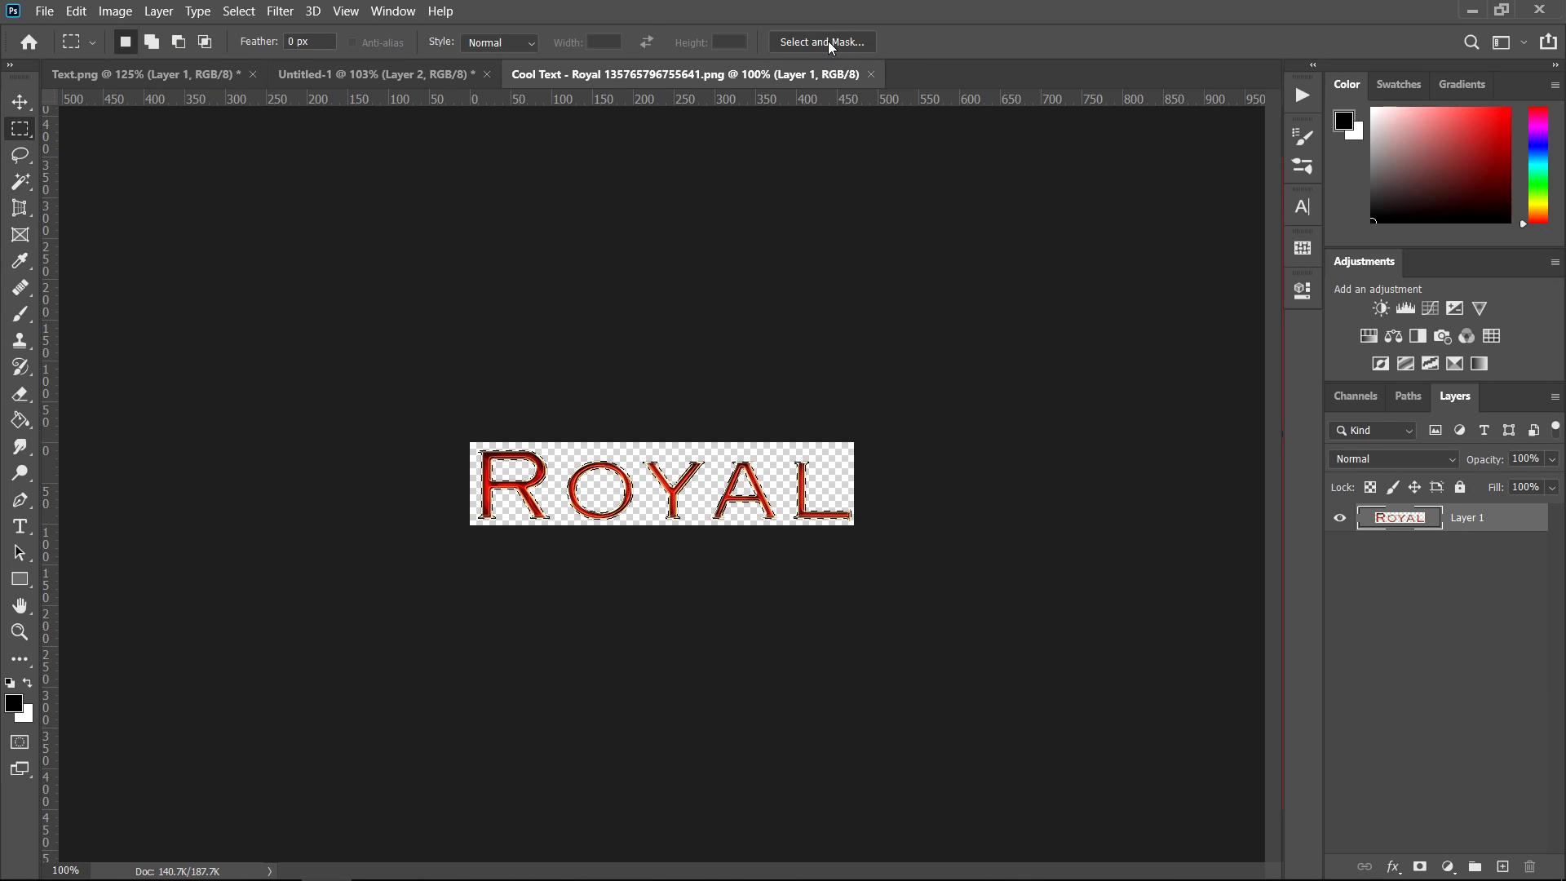
click(828, 41)
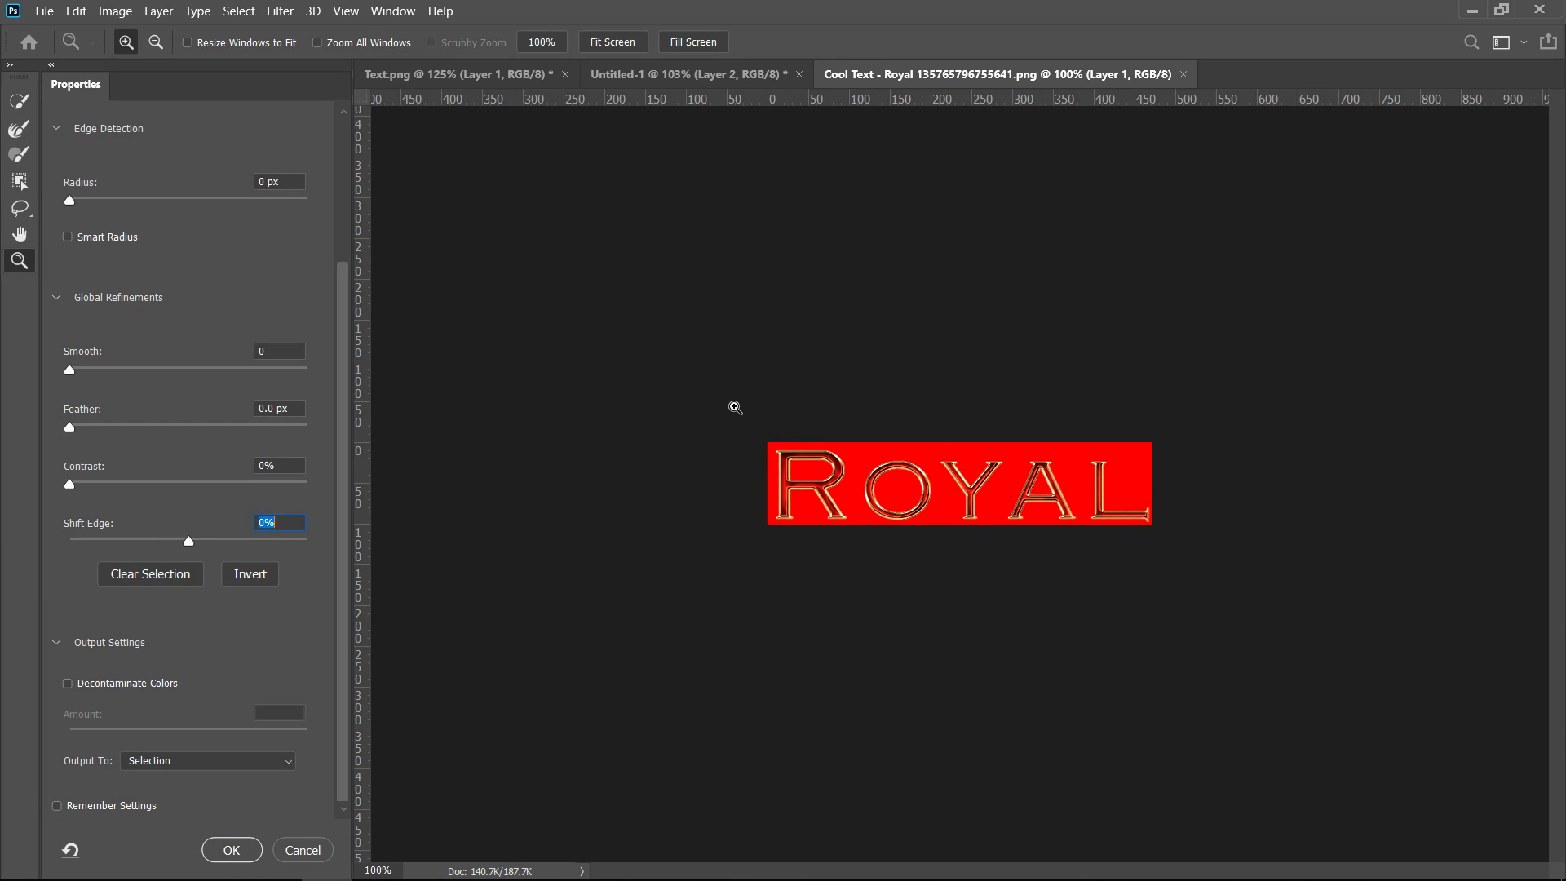
Refine the ROYAL edges with Shift Edge -55%, Contrast 100%, Feather 0.2 px, then duplicate the result
drag(767, 440, 907, 526)
drag(189, 541, 133, 545)
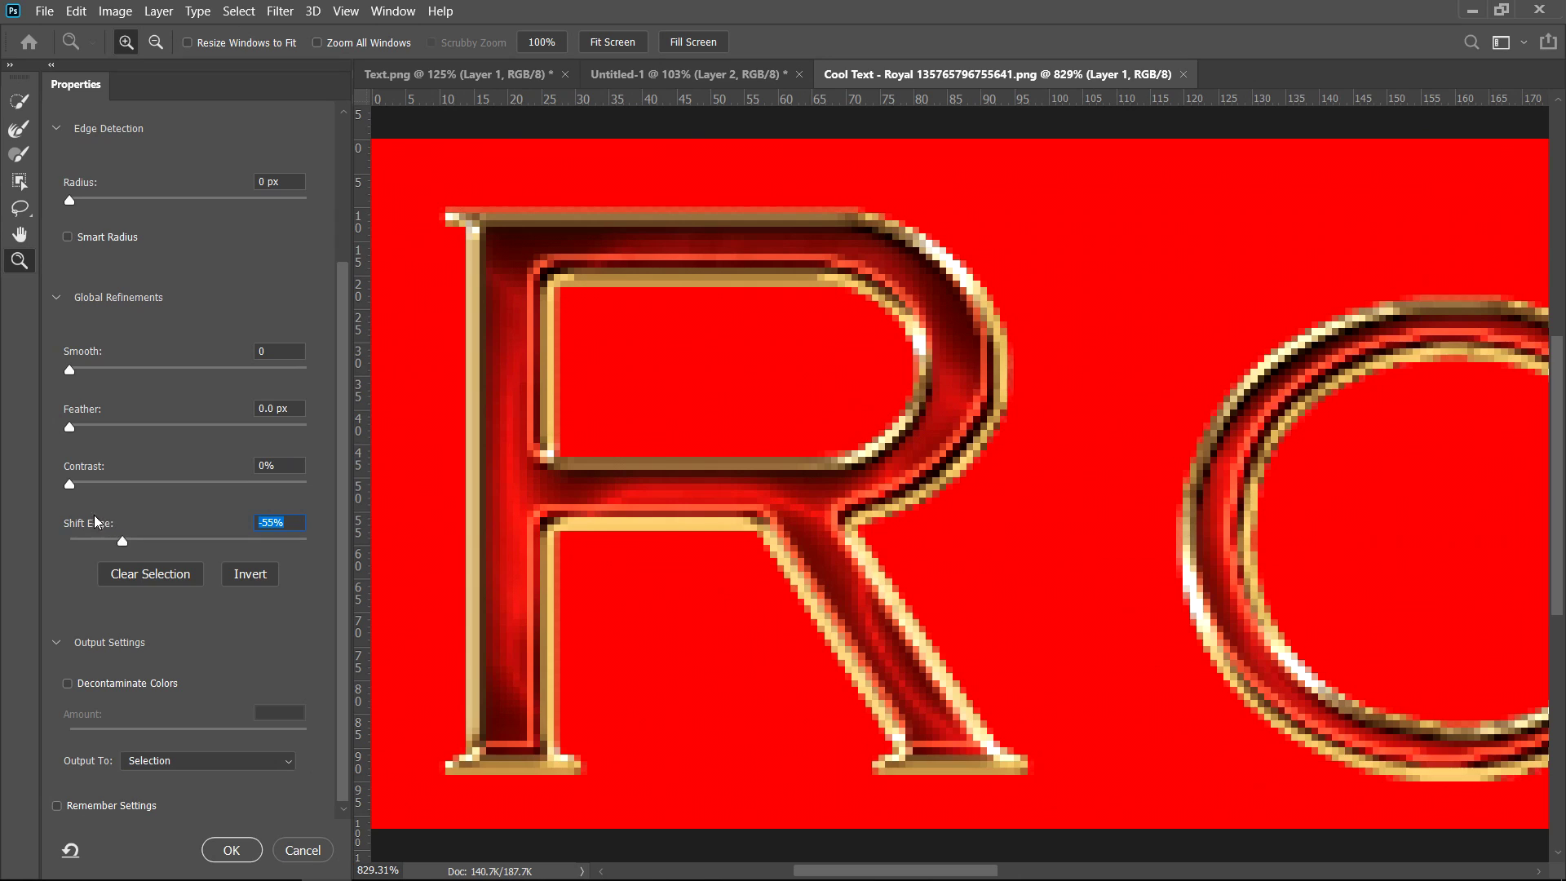
drag(70, 484, 310, 485)
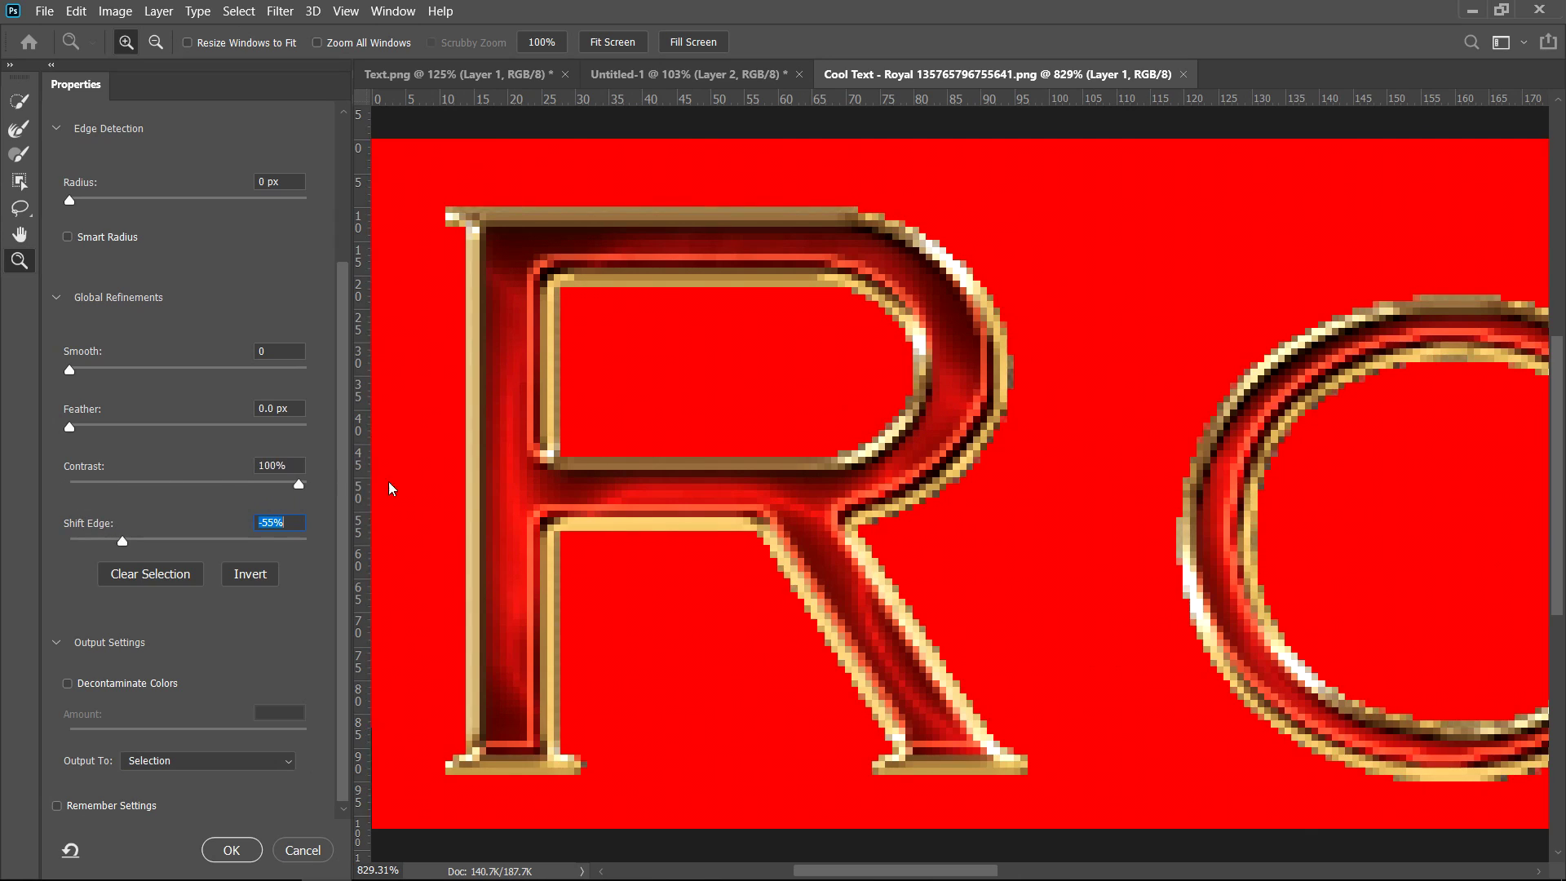
mouse_move(70, 426)
mouse_down()
mouse_move(84, 426)
mouse_move(77, 440)
mouse_up()
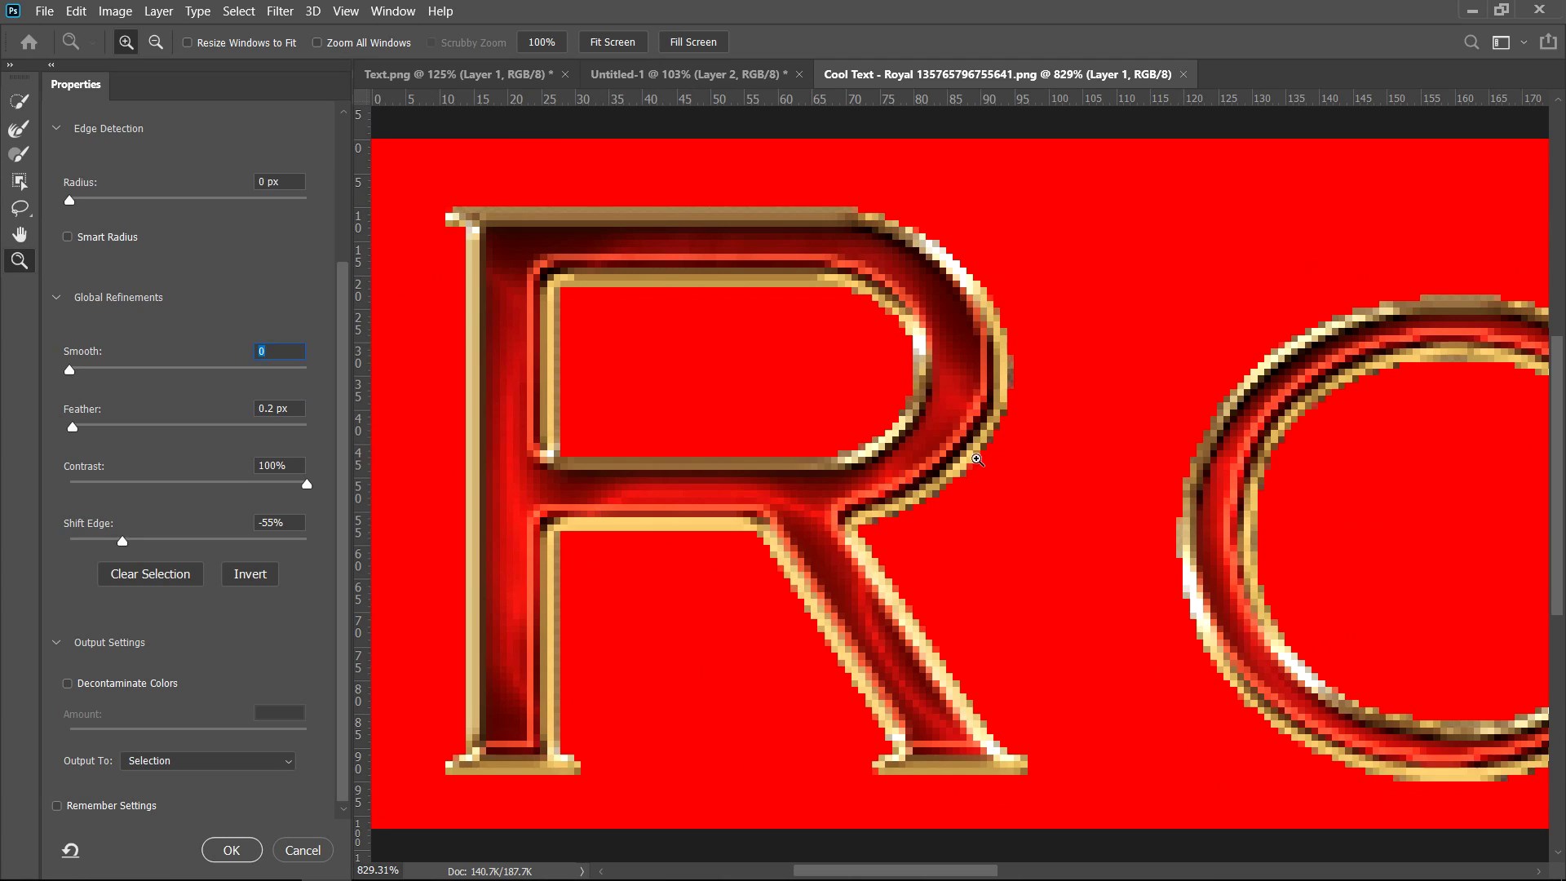
key(Return)
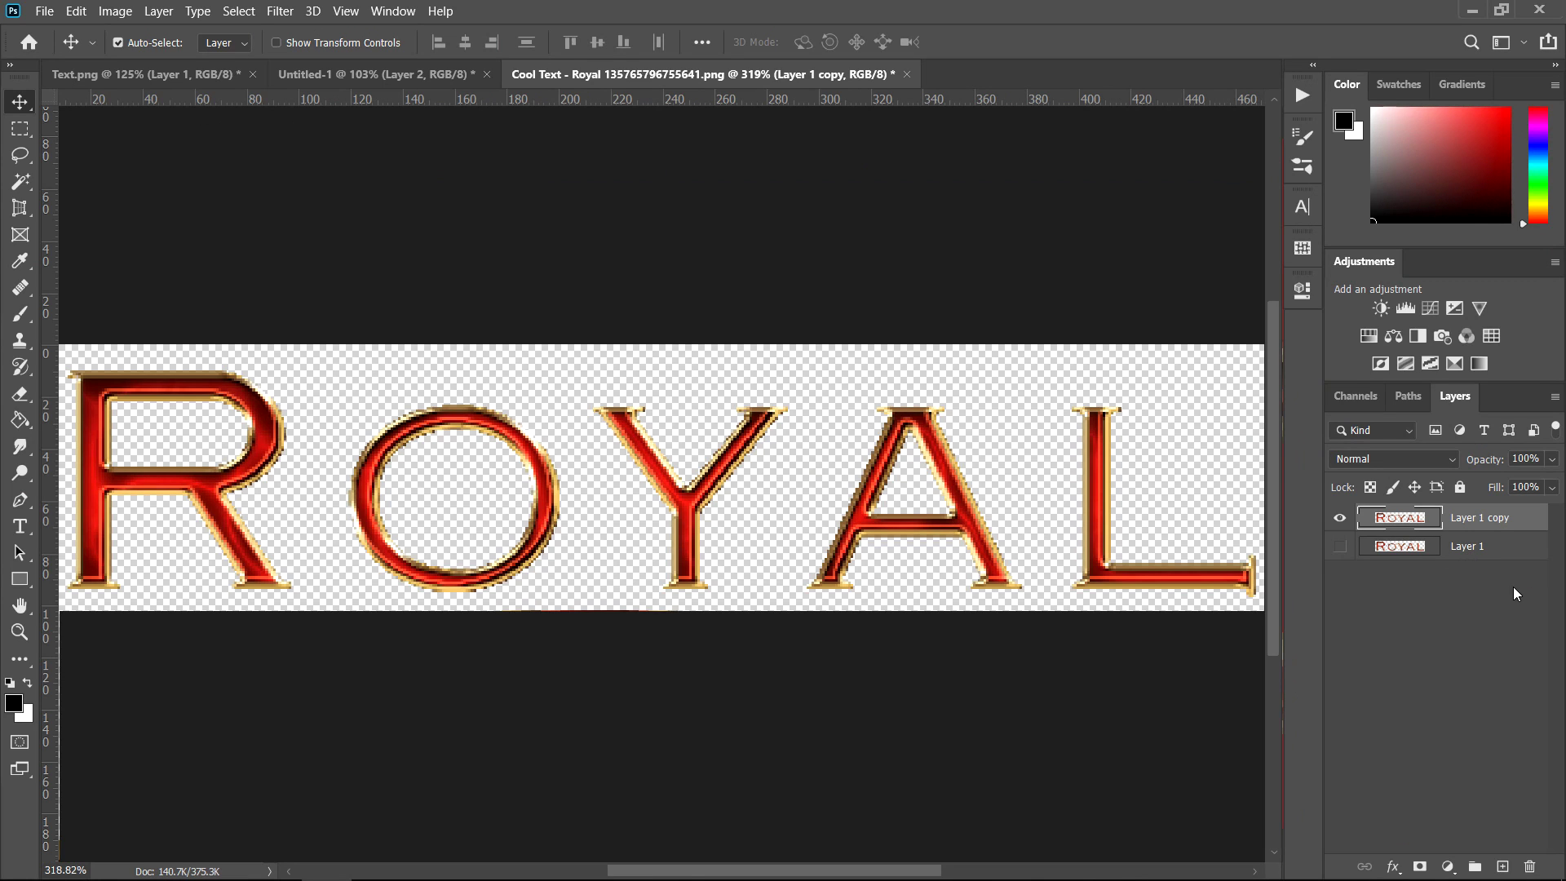
key(ctrl+j)
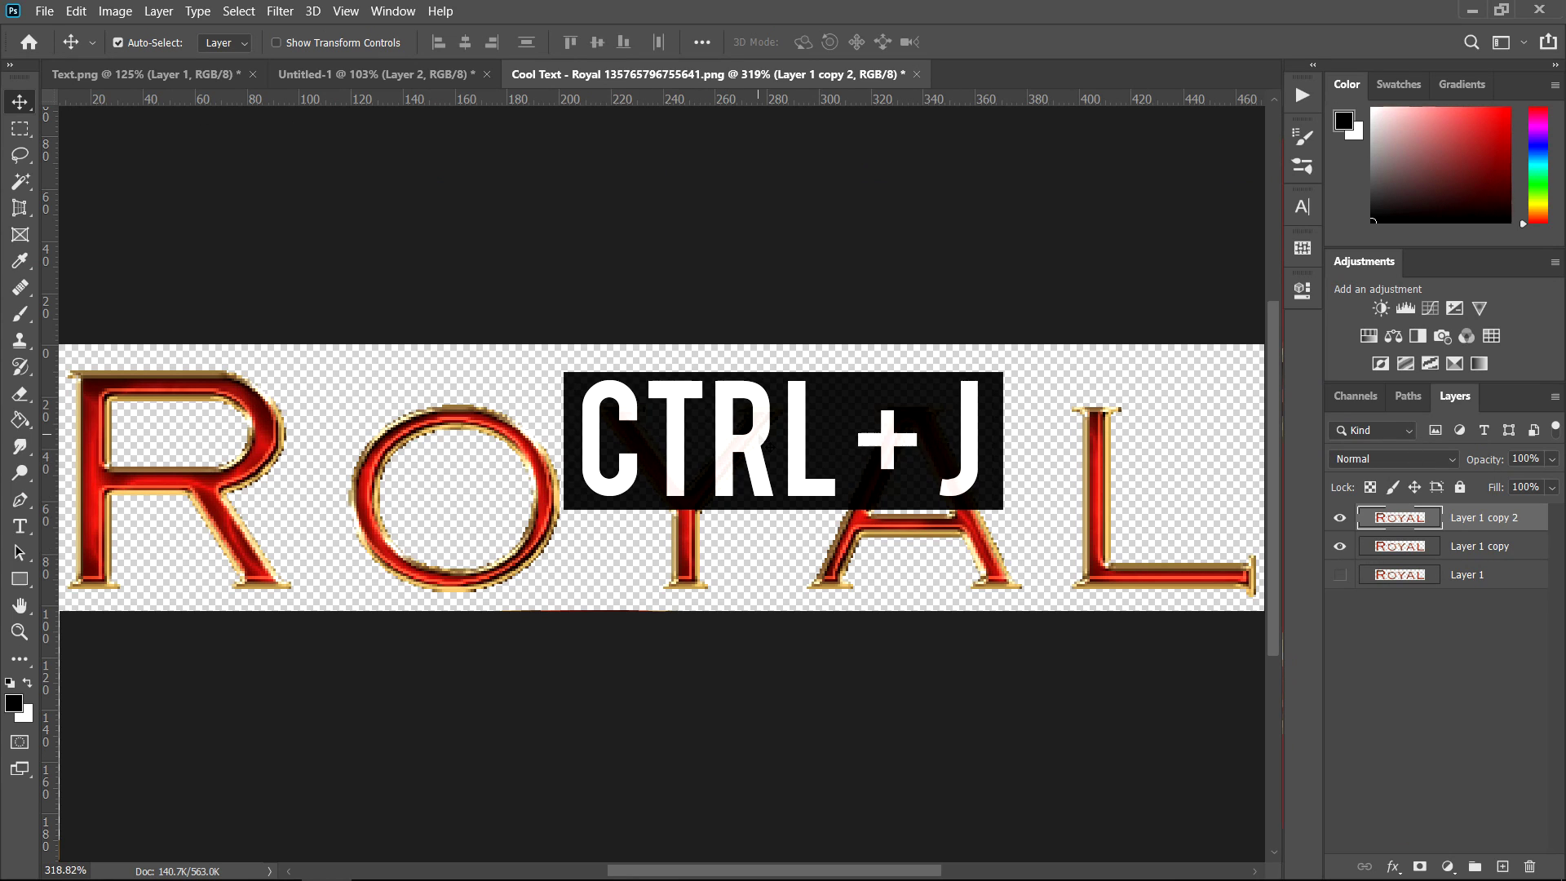
Undo the Layer 1 copy 2 duplicate, load the ROYAL letters as a selection, and zoom into the R's top
key(ctrl+z)
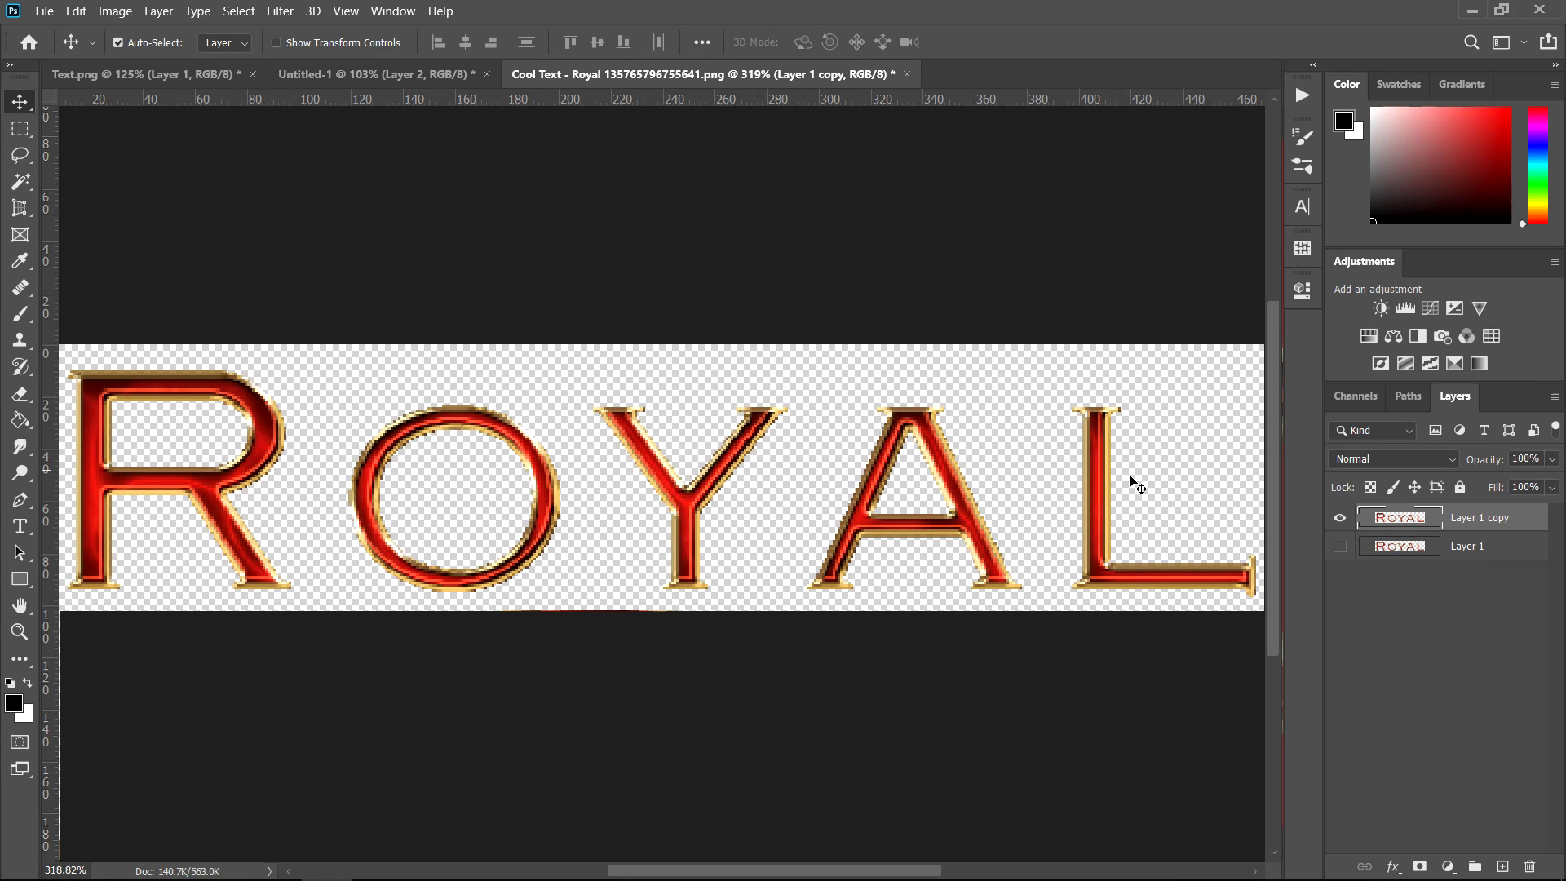
ctrl+click(1406, 532)
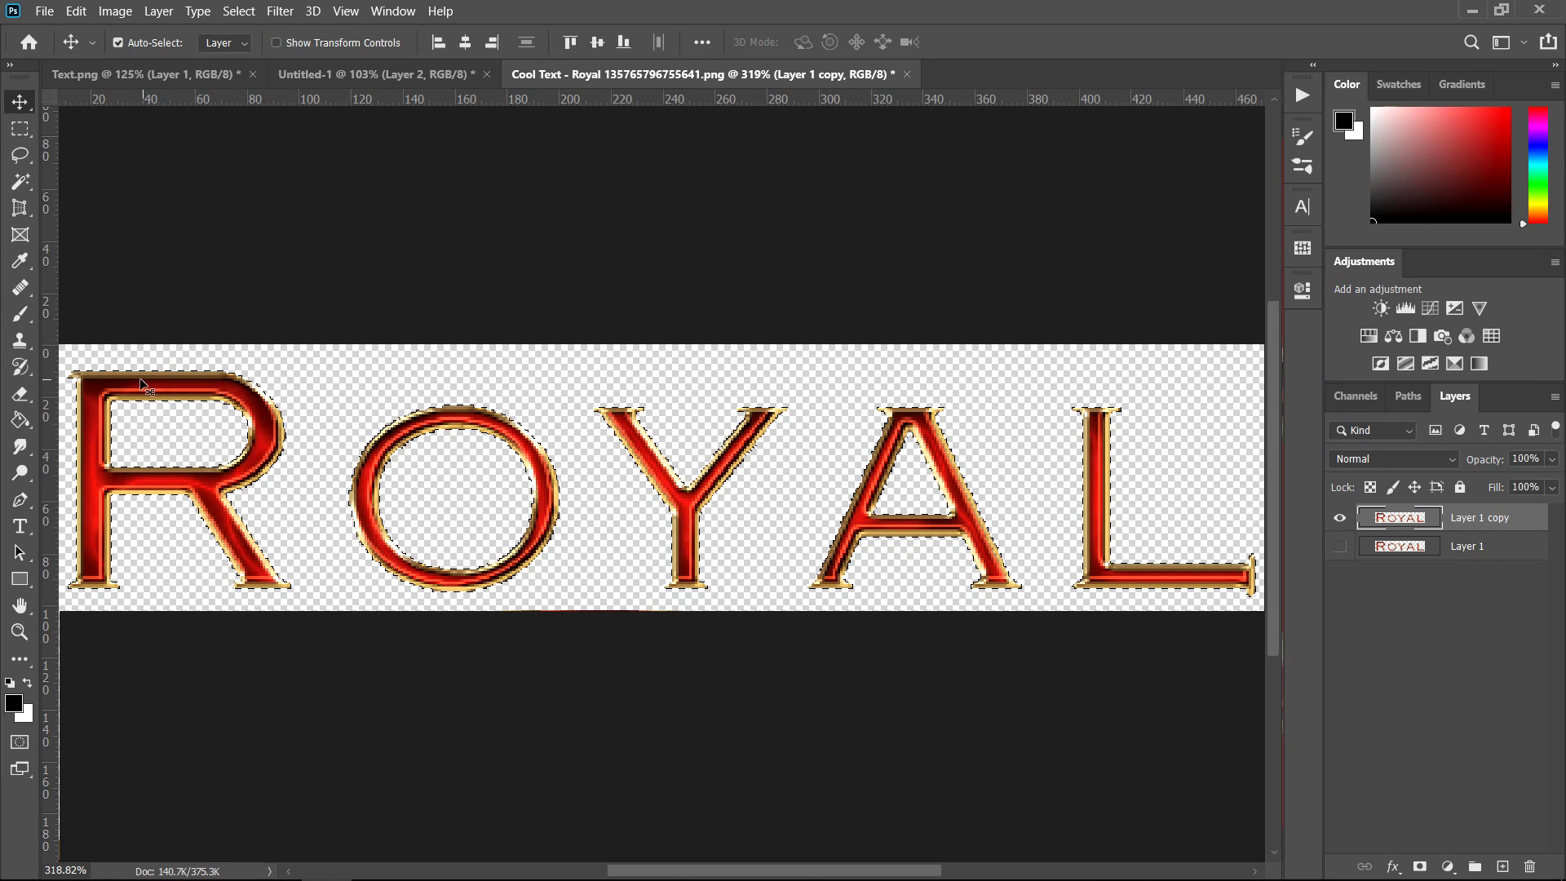
scroll(140, 378, up, 10)
scroll(372, 391, up, 2)
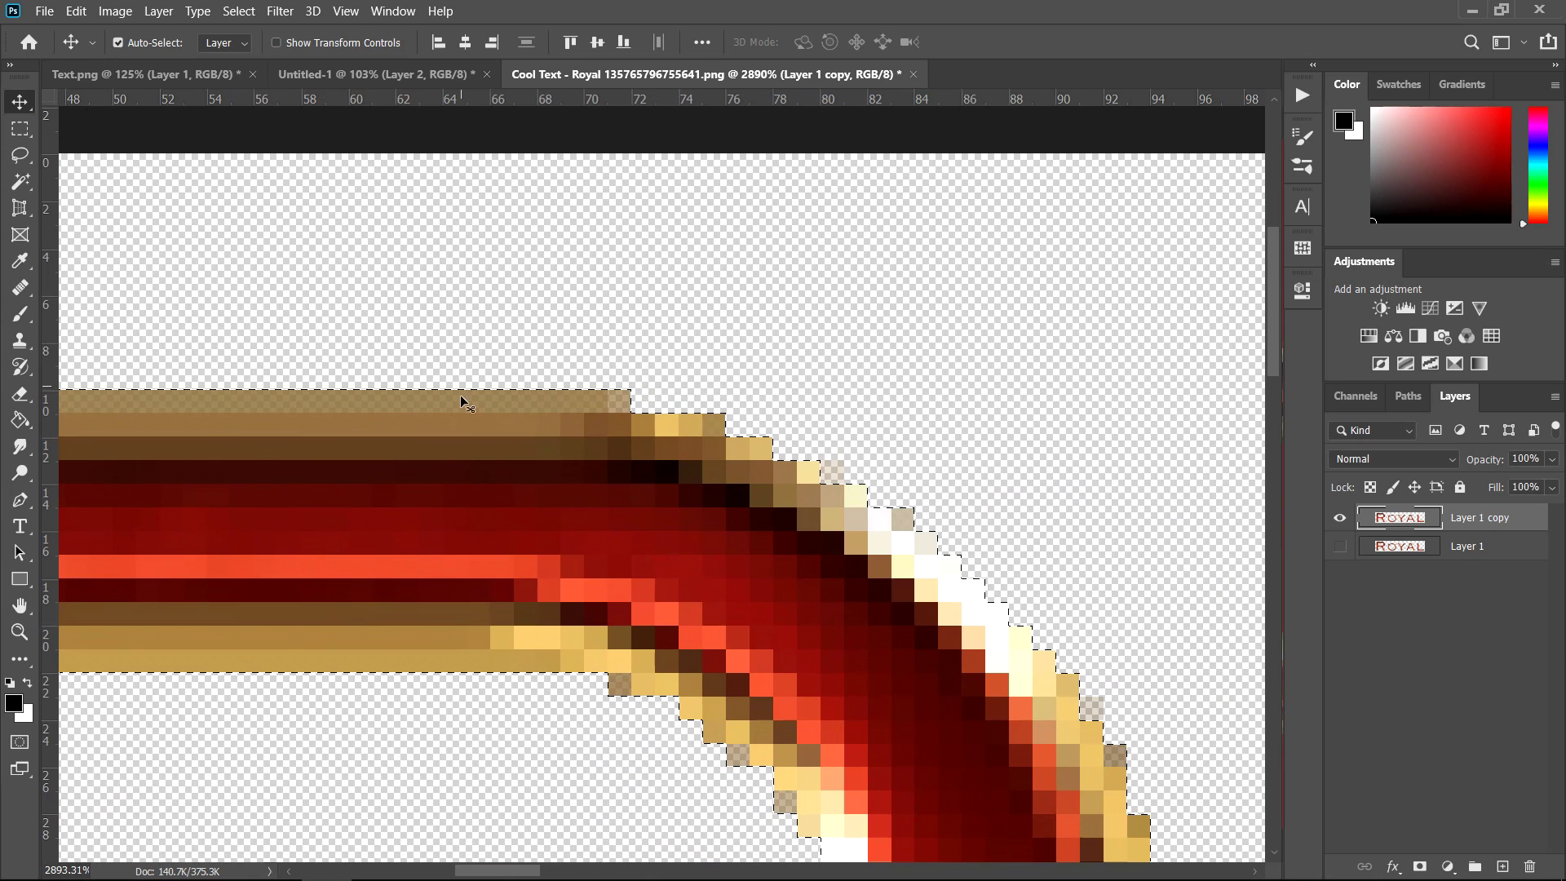
drag(540, 871, 506, 871)
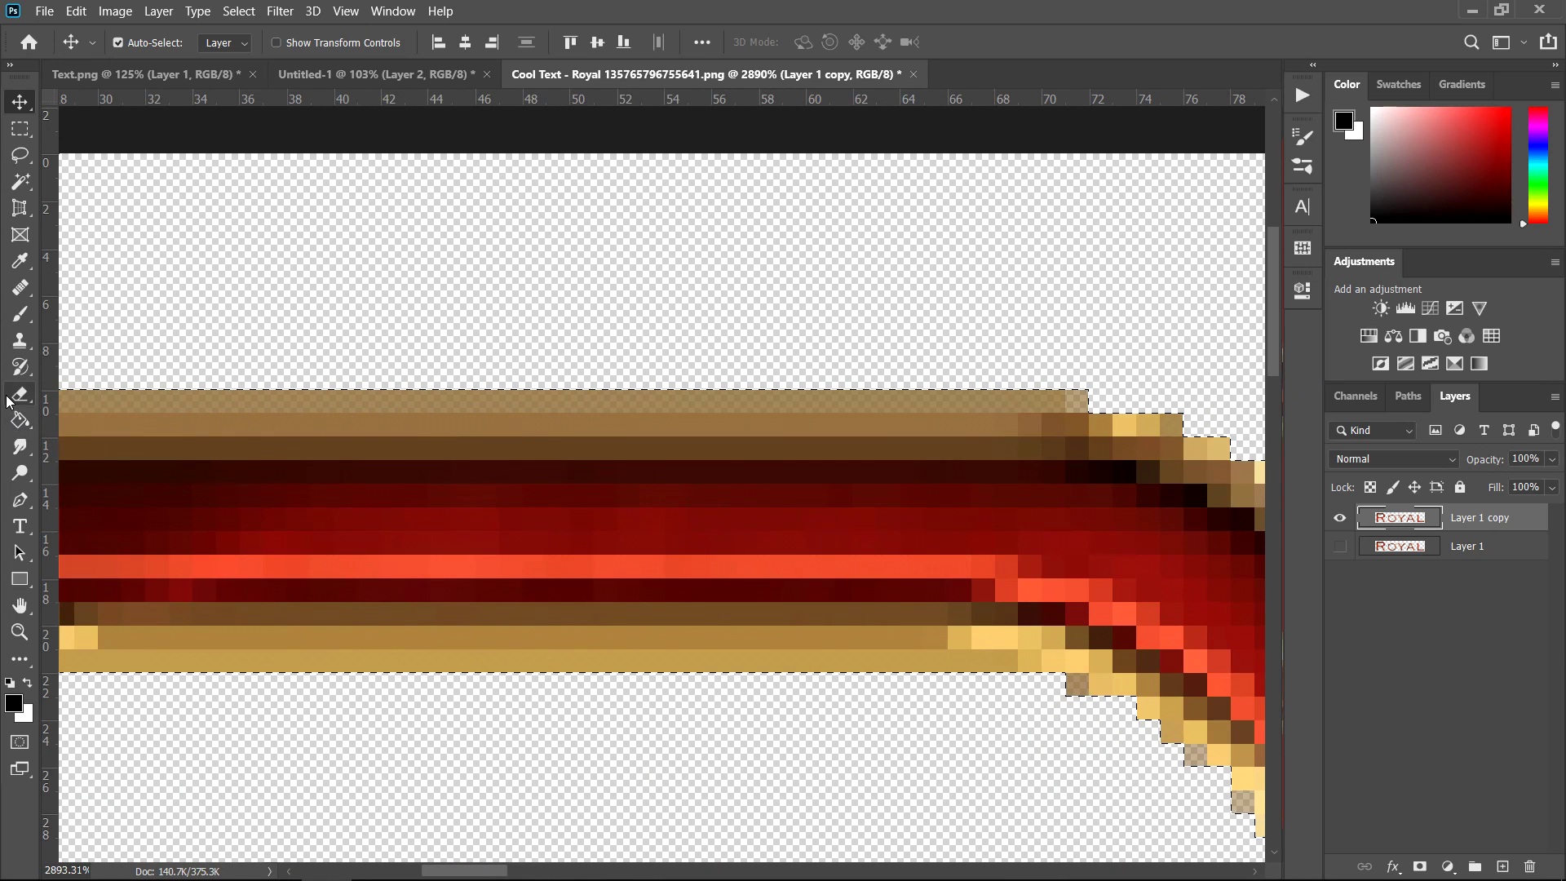
Clone Stamp over the top band of the R with a smaller brush
click(20, 340)
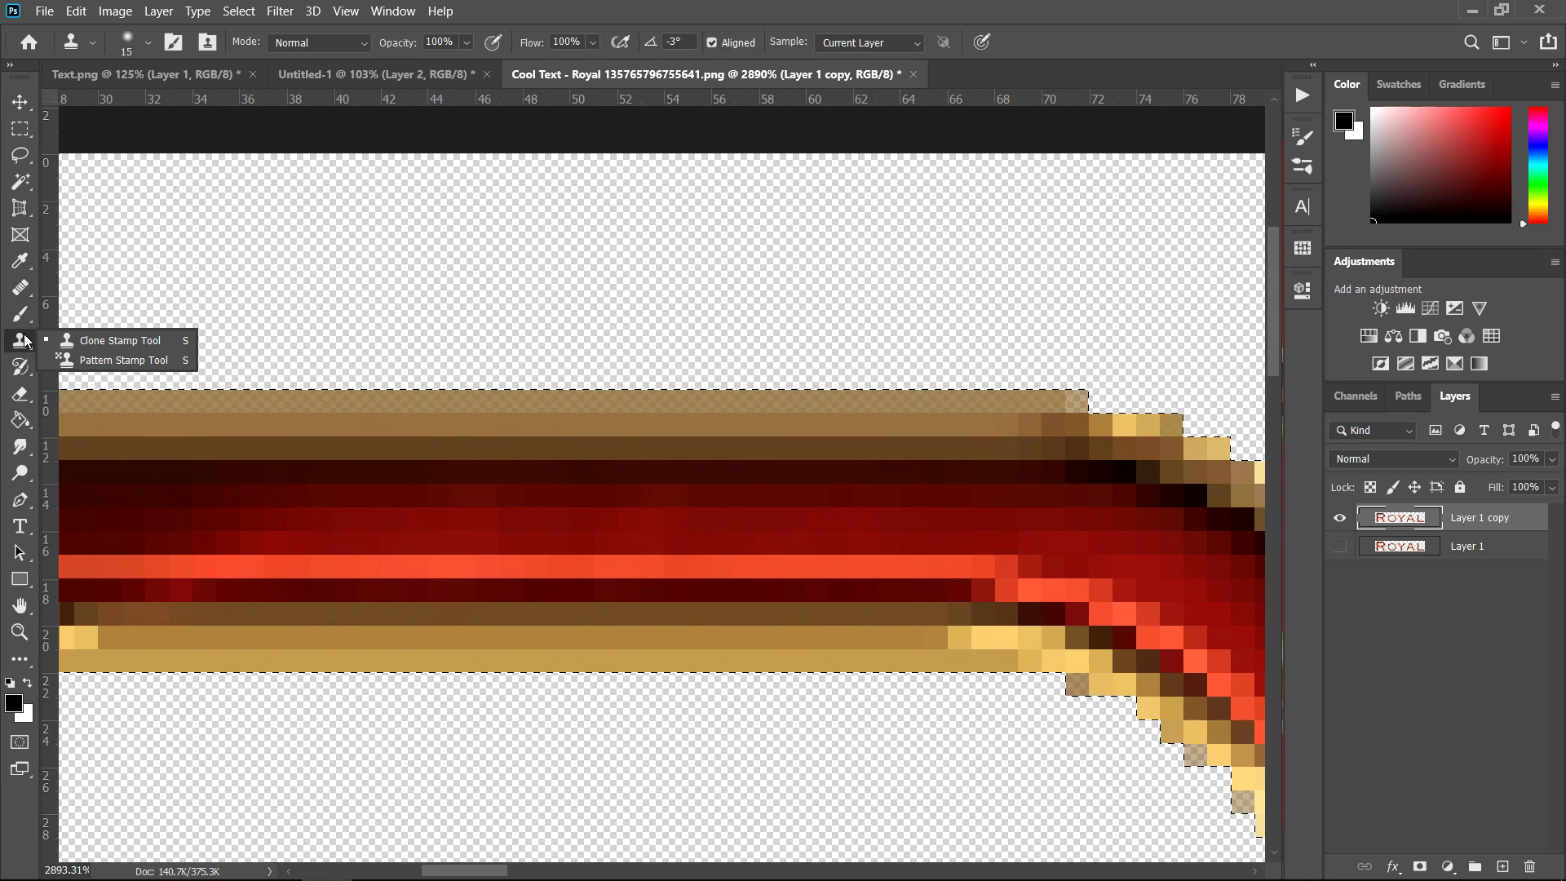
click(81, 341)
key(bracketleft)
key(bracketleft)
key(bracketleft)
key(bracketleft)
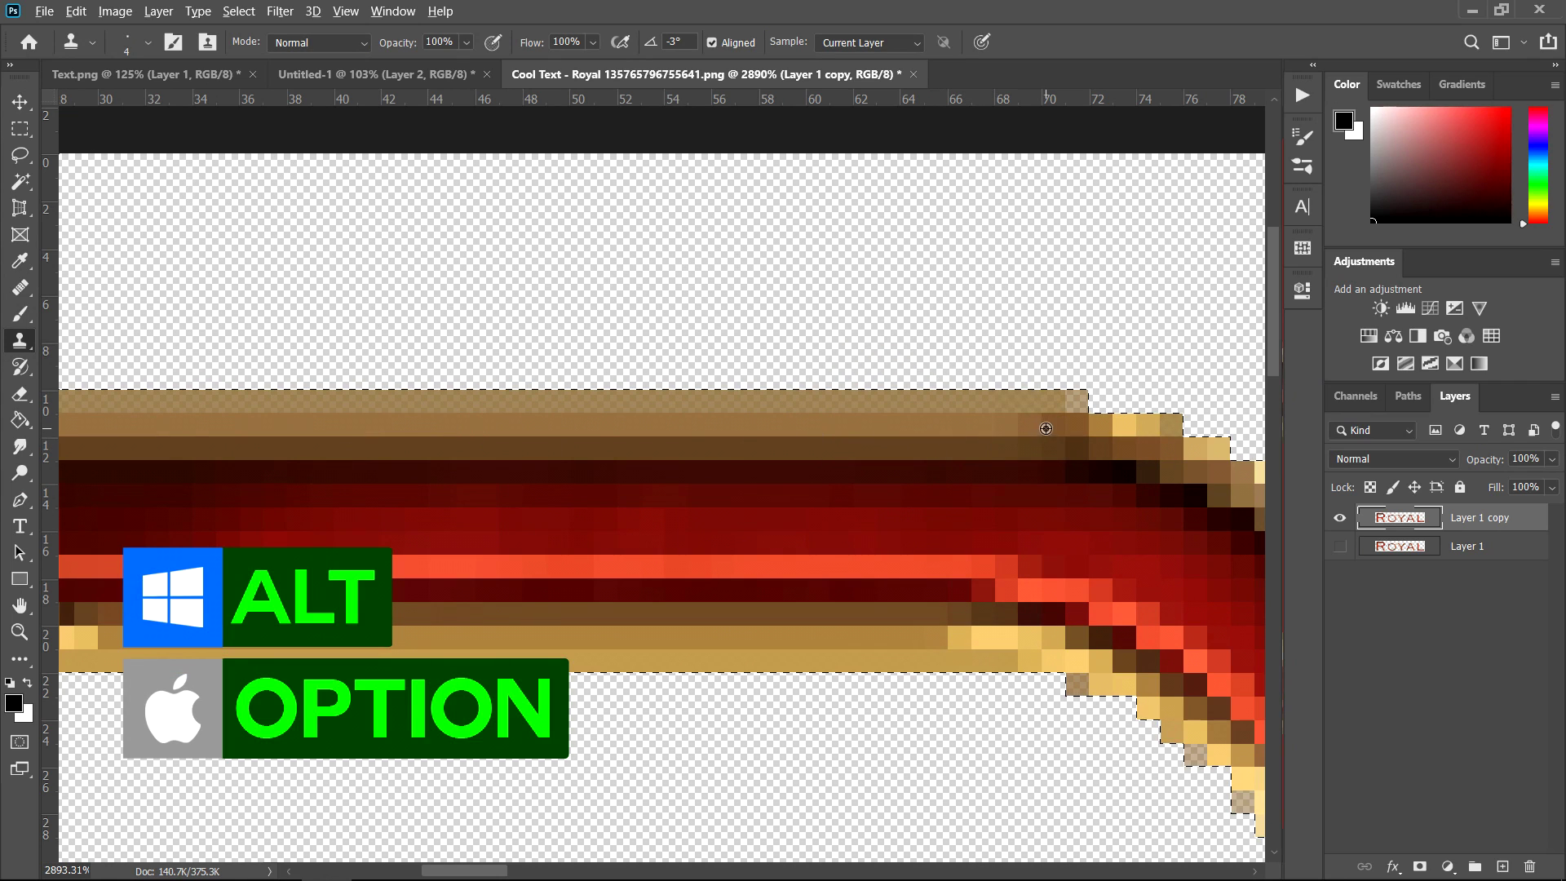
alt+click(1057, 430)
mouse_move(1049, 426)
mouse_down()
mouse_move(762, 392)
mouse_move(793, 404)
mouse_up()
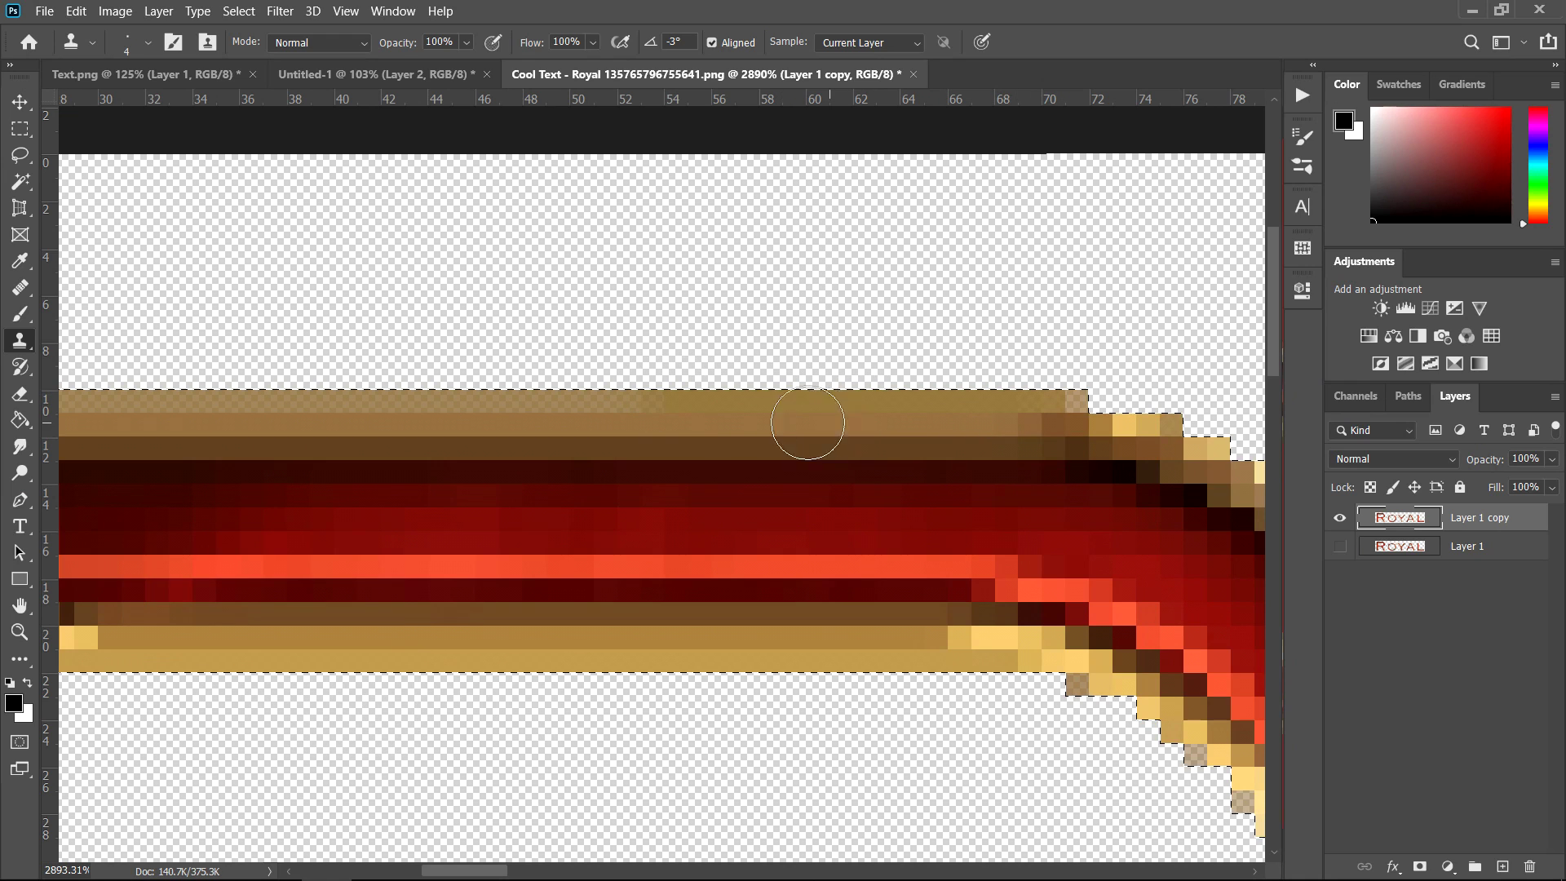
Heal along the top band of the R with the Healing Brush, then reduce the brush size
drag(20, 287, 178, 327)
click(139, 311)
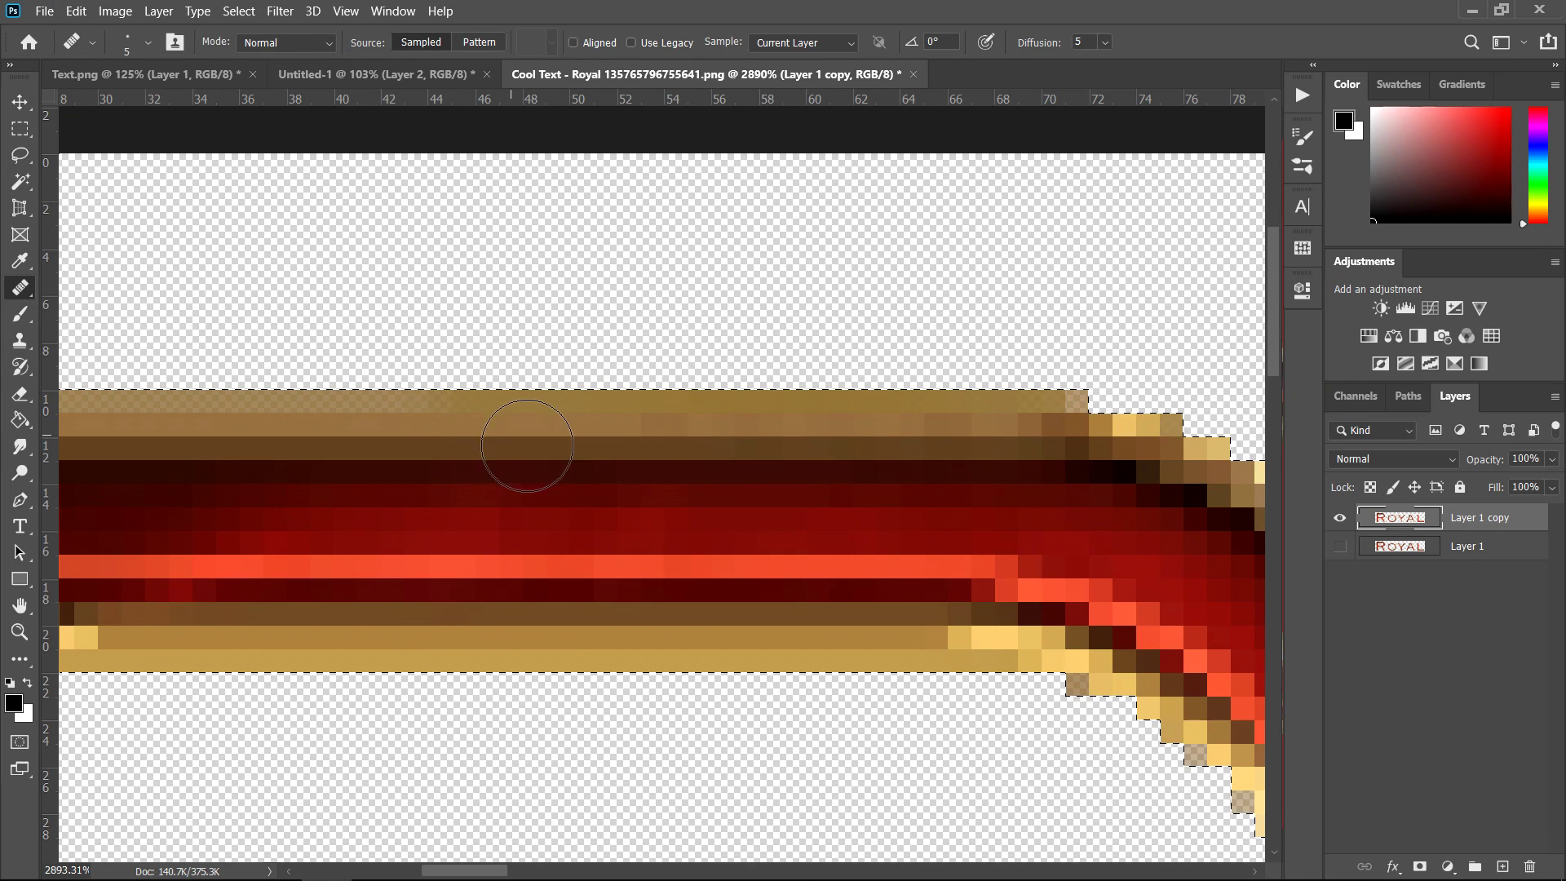
alt+click(634, 426)
drag(559, 428, 383, 426)
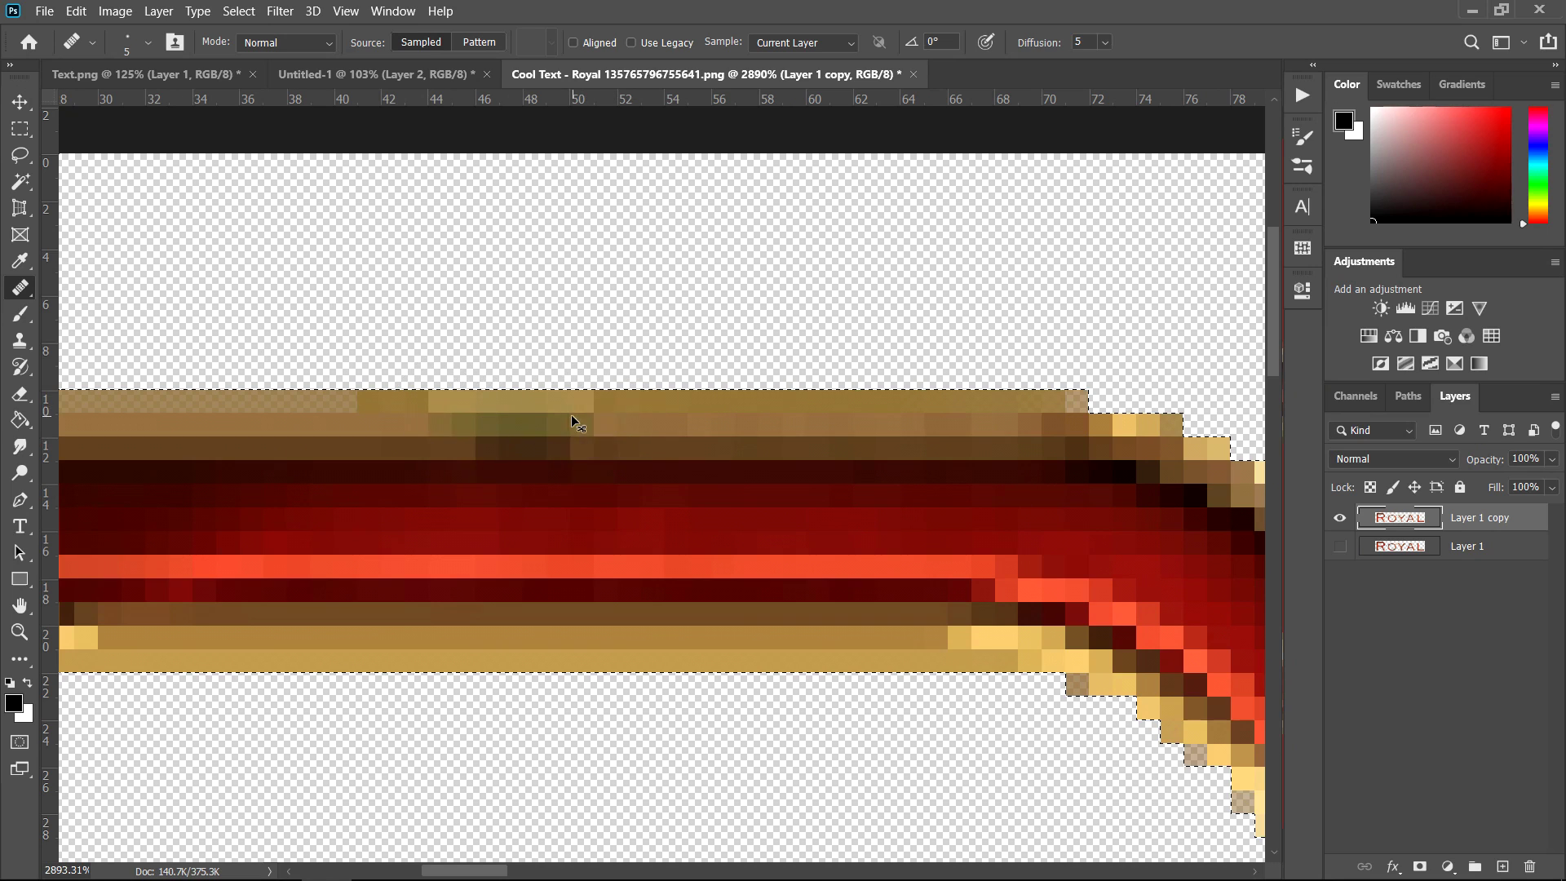
key(bracketleft)
key(bracketleft)
key(bracketleft)
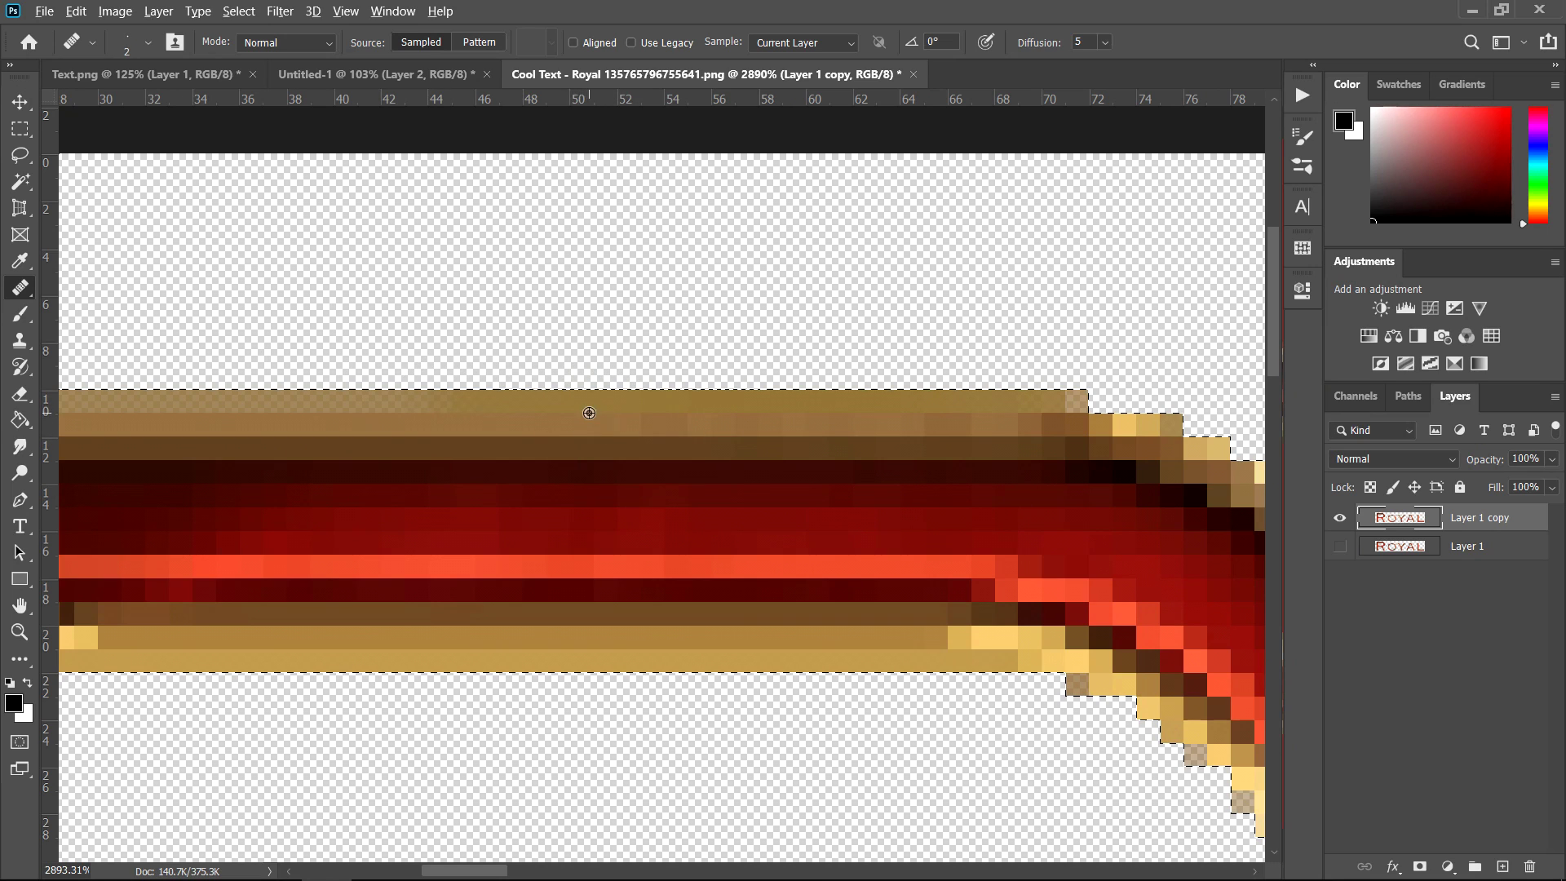